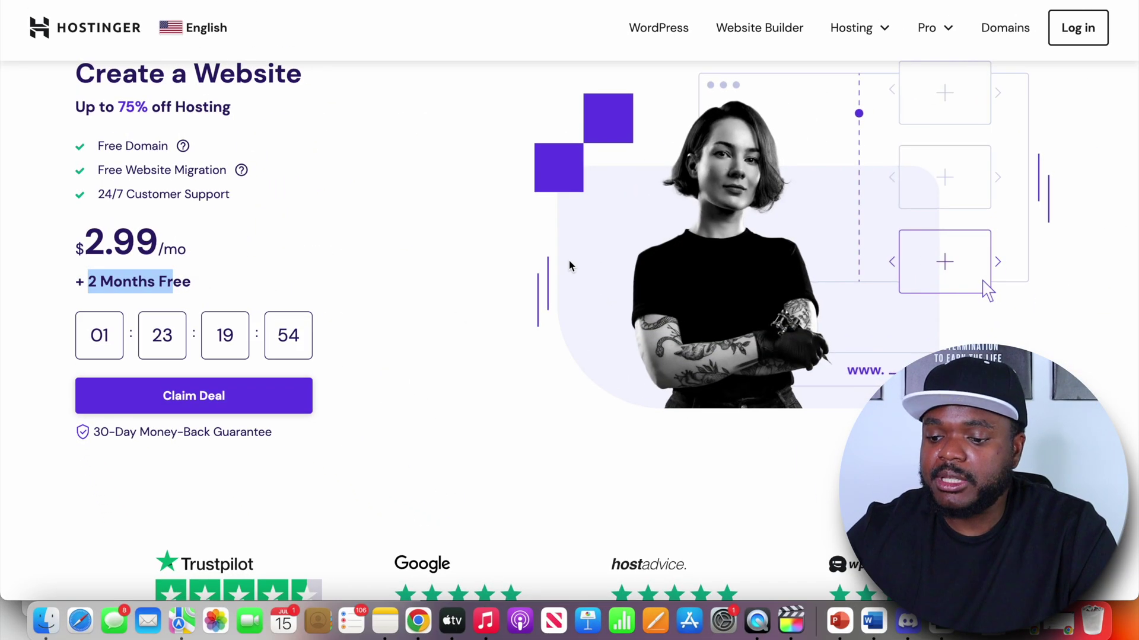
Add the Business web hosting plan to the cart and choose the 24-month billing period.
scroll(568, 261, down, 10)
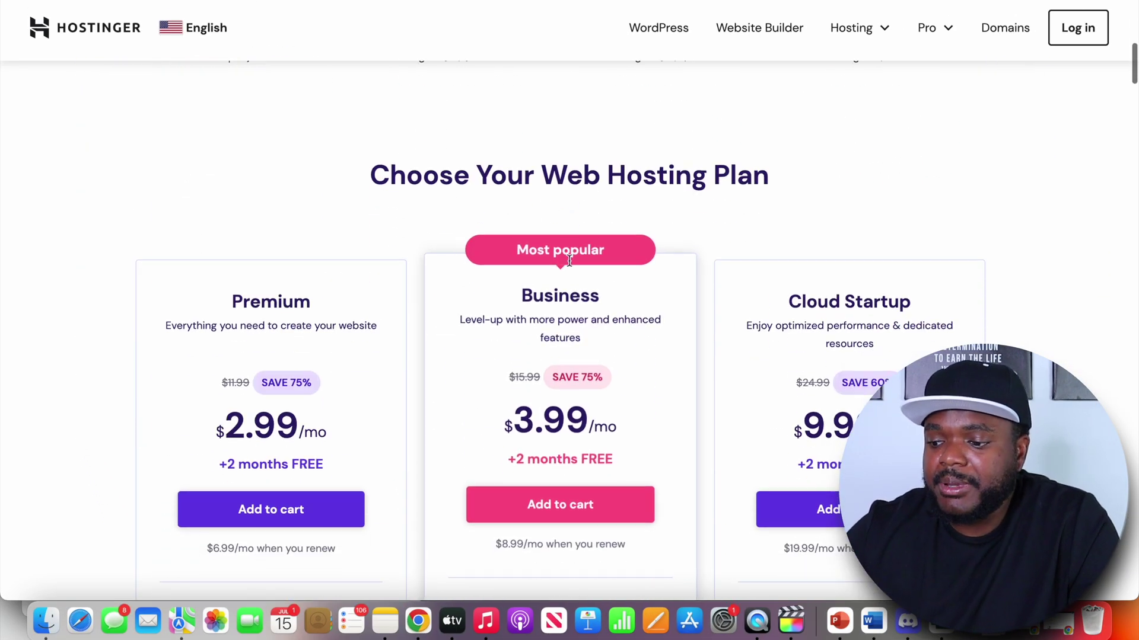
scroll(569, 261, down, 2)
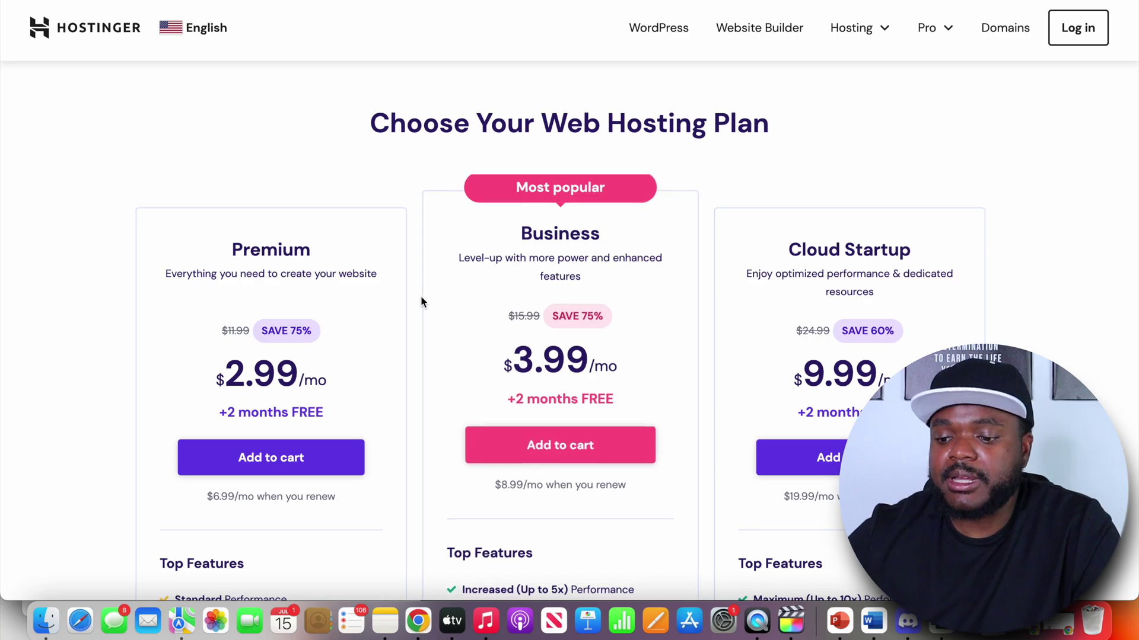
scroll(421, 300, down, 7)
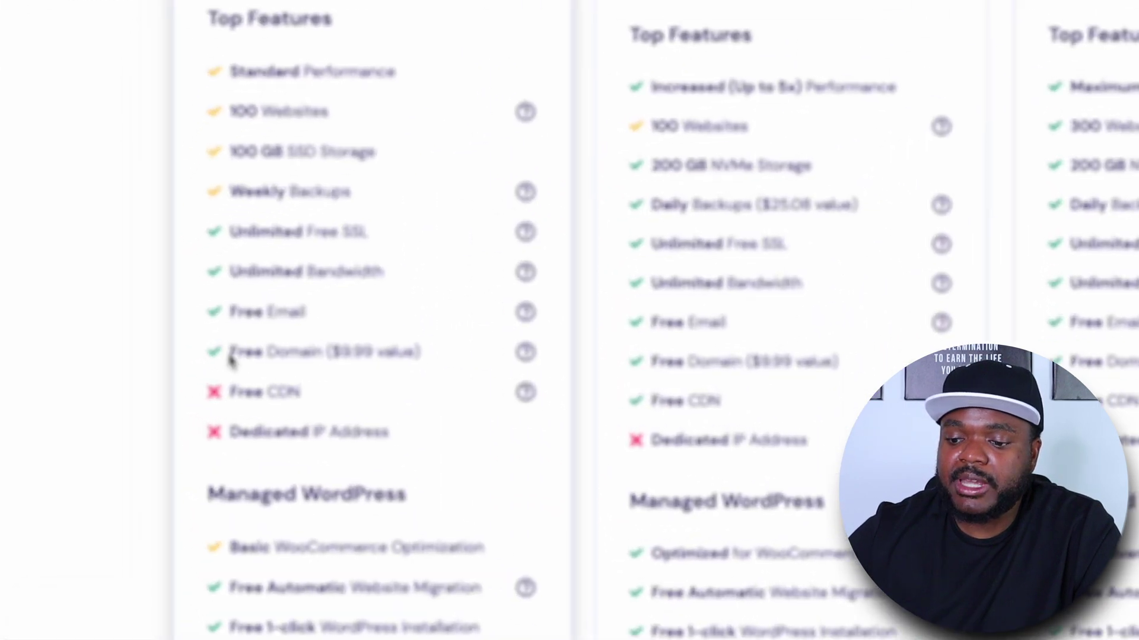
drag(174, 364, 235, 366)
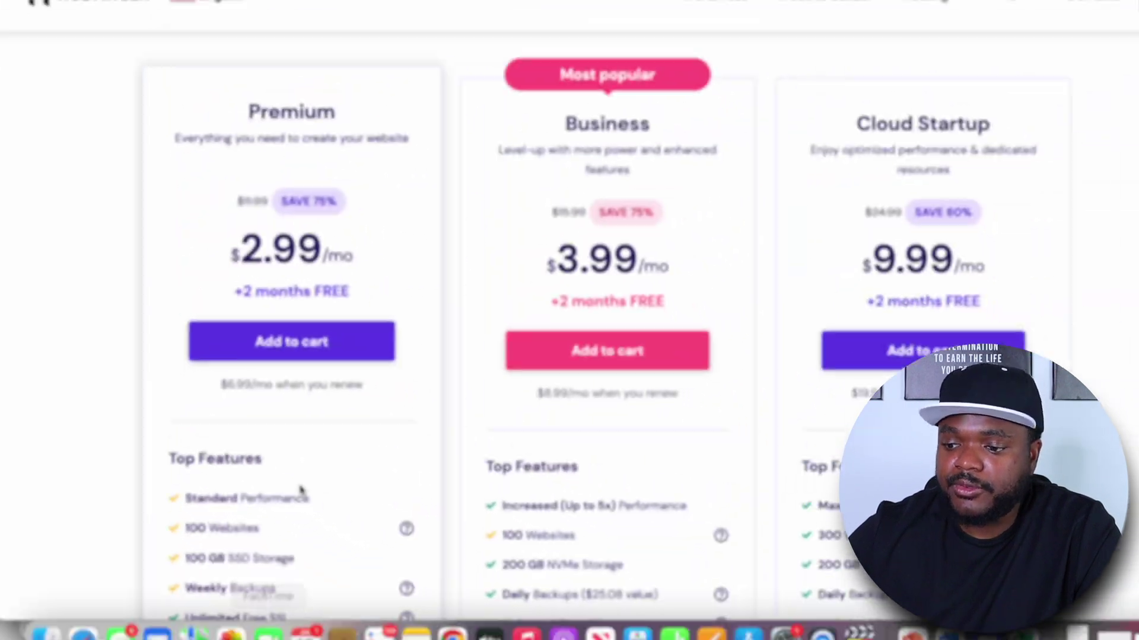
scroll(279, 473, up, 2)
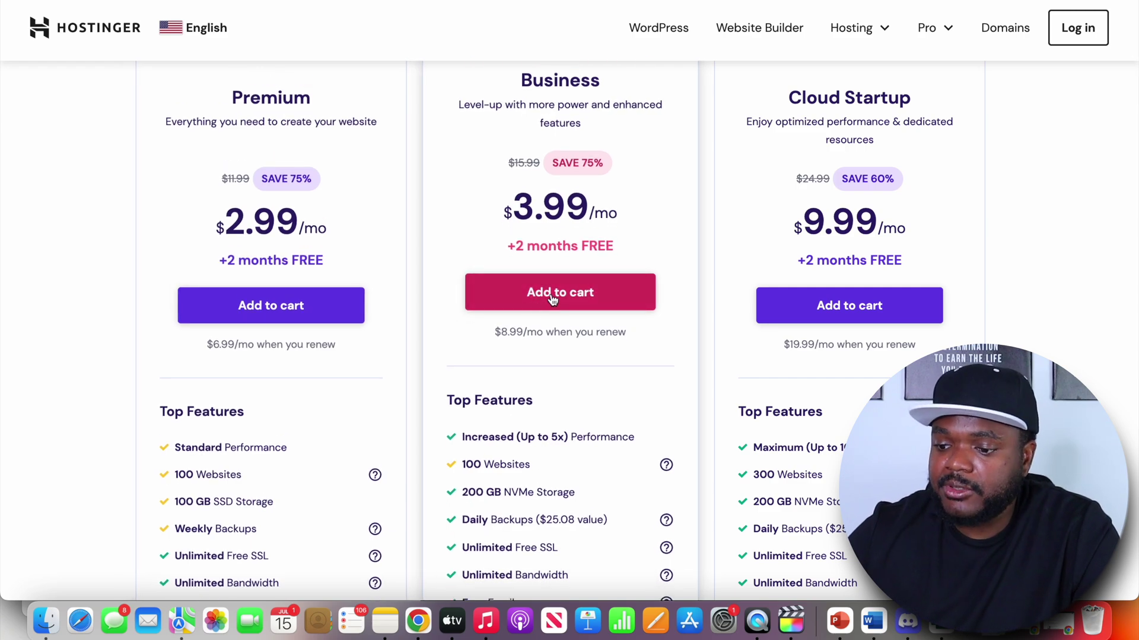
click(551, 298)
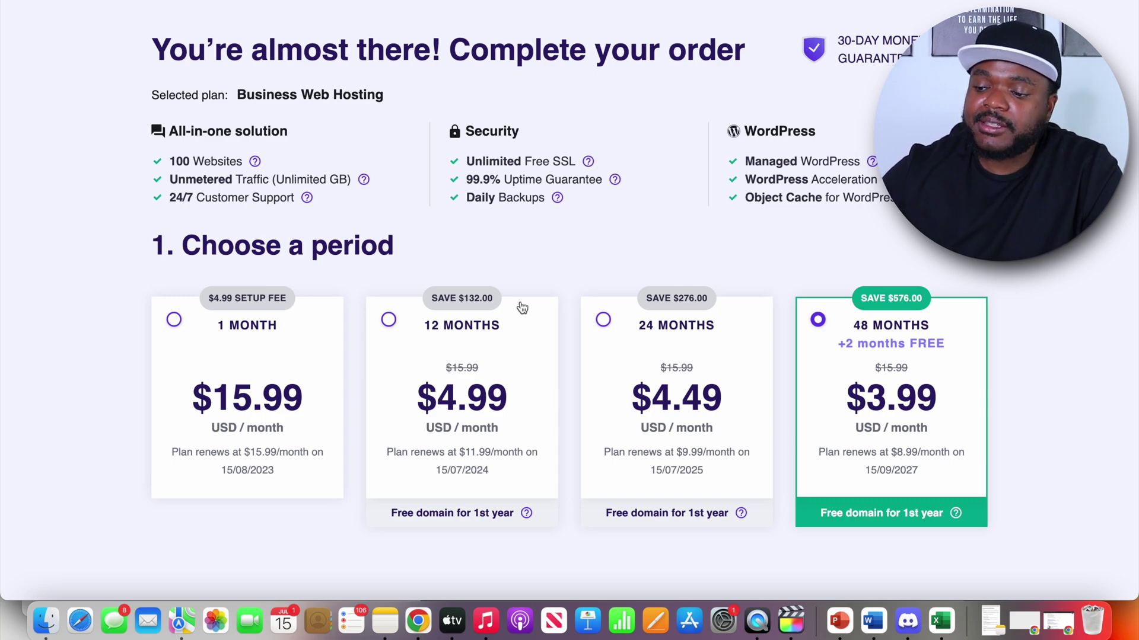
click(769, 304)
Apply the coupon code SUCCESSWITHSAM to the hosting order and check the plan discount.
scroll(676, 171, down, 1)
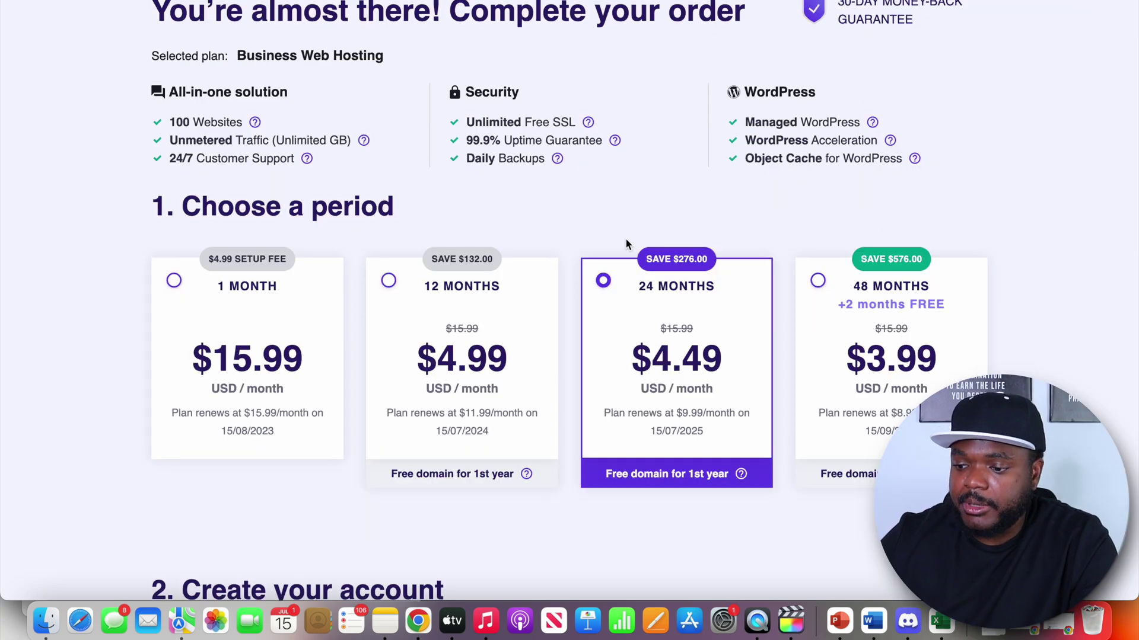
scroll(653, 315, down, 10)
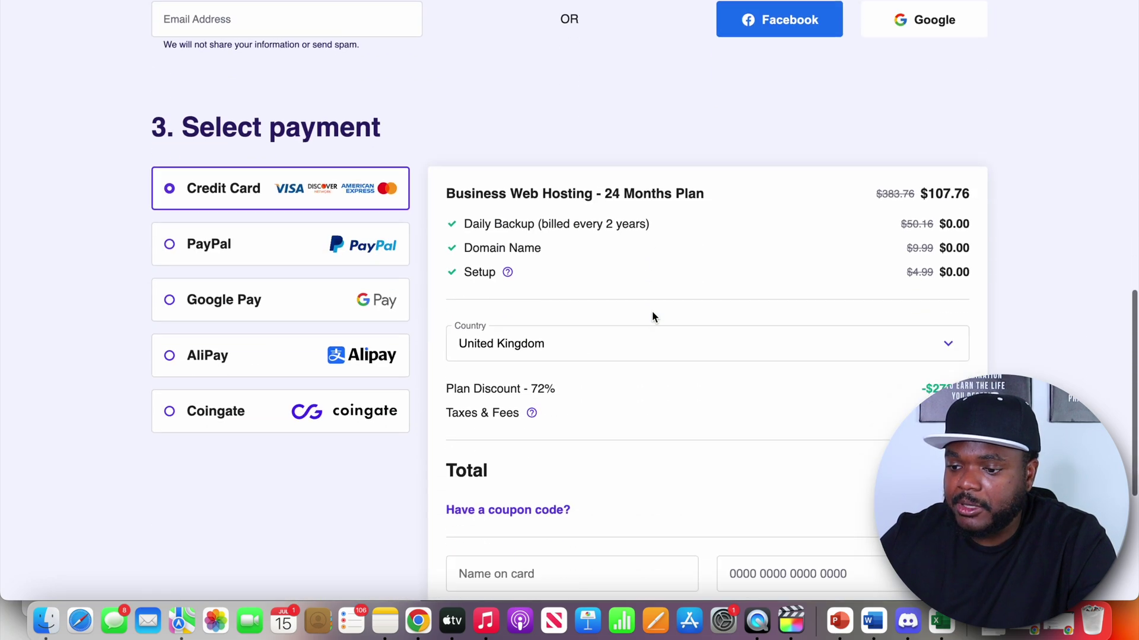
scroll(652, 312, down, 4)
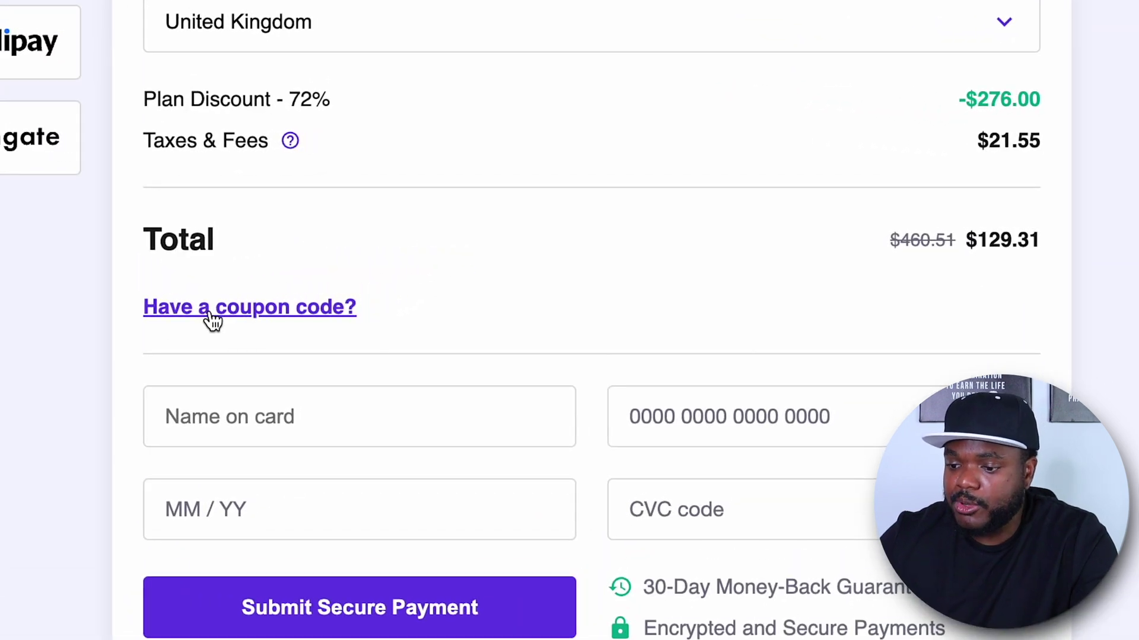
click(212, 321)
click(241, 402)
text(SUCCESSWITHSAM)
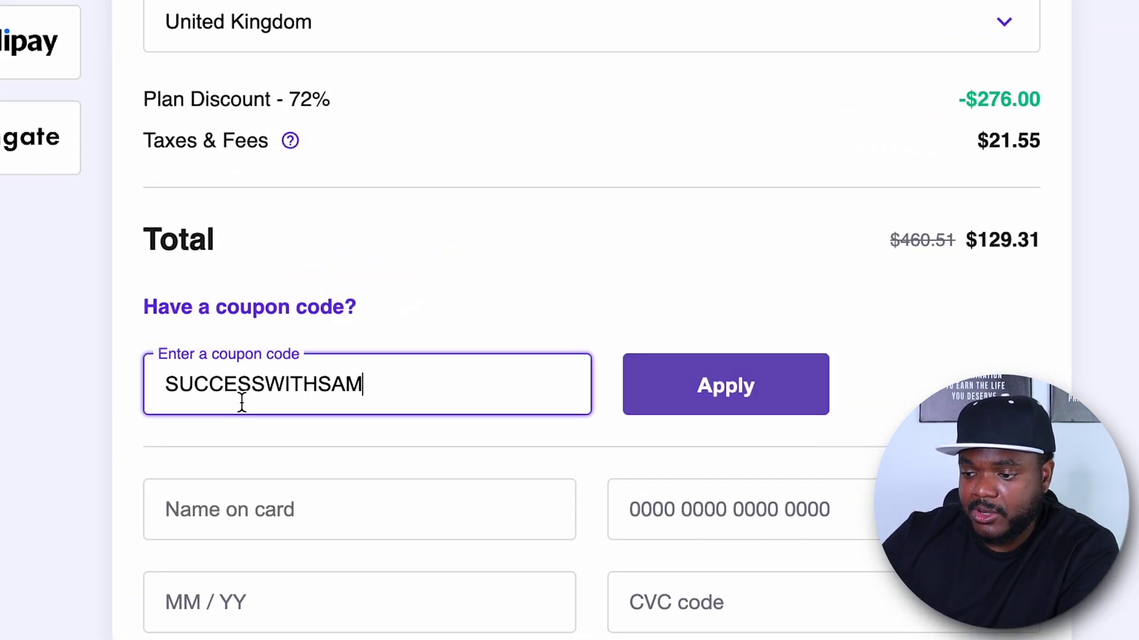
click(703, 405)
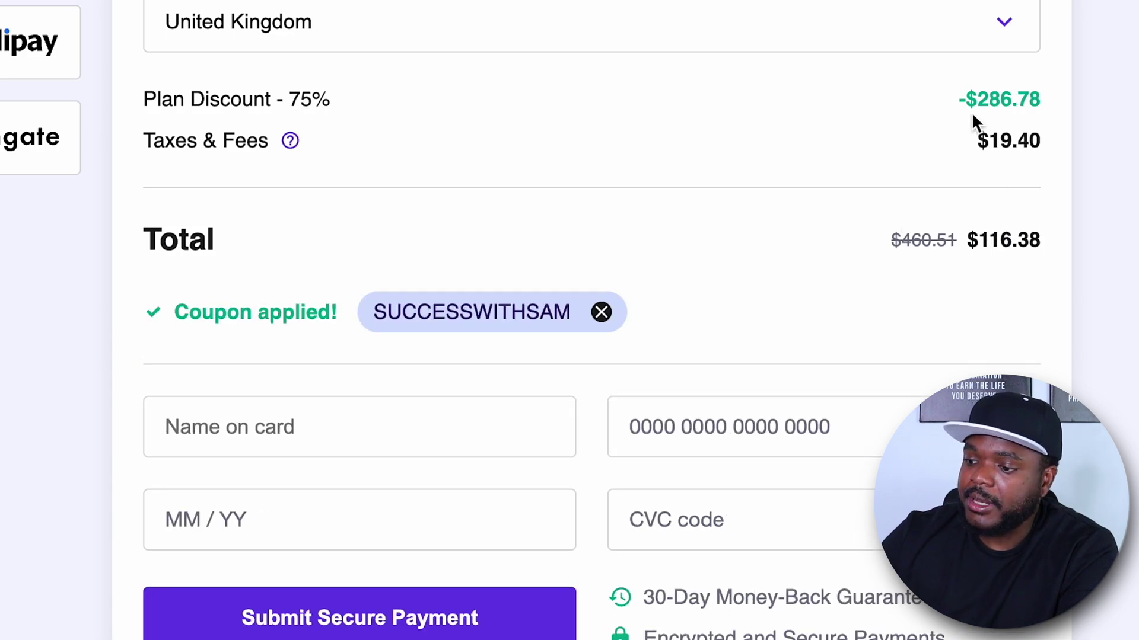
drag(972, 112, 1041, 108)
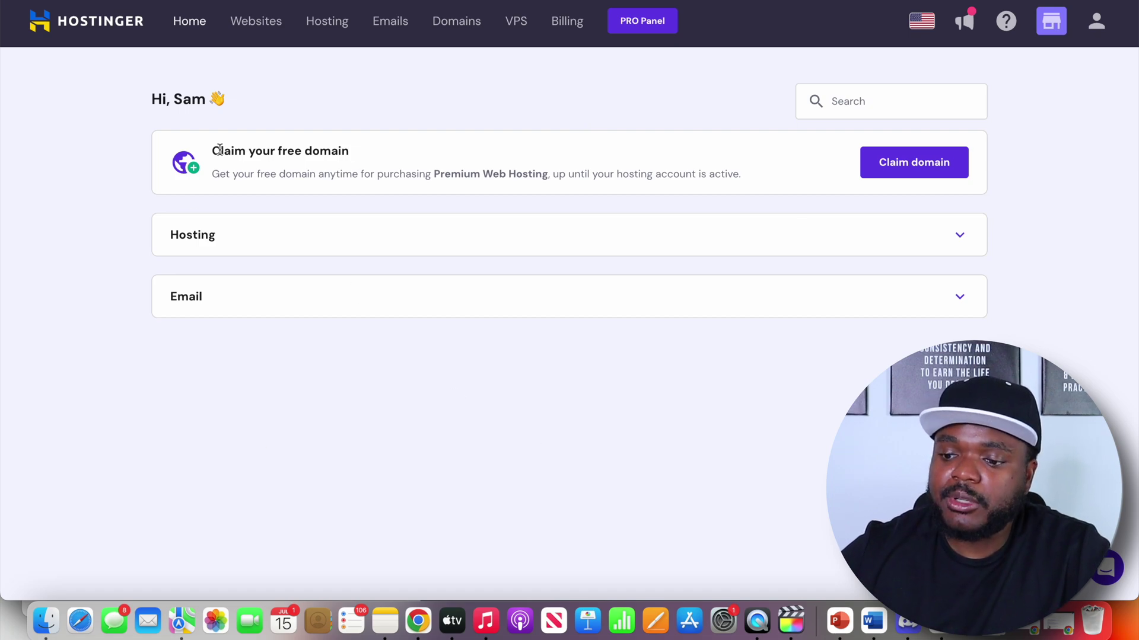
Start claiming the free domain included with the hosting purchase.
drag(220, 150, 331, 150)
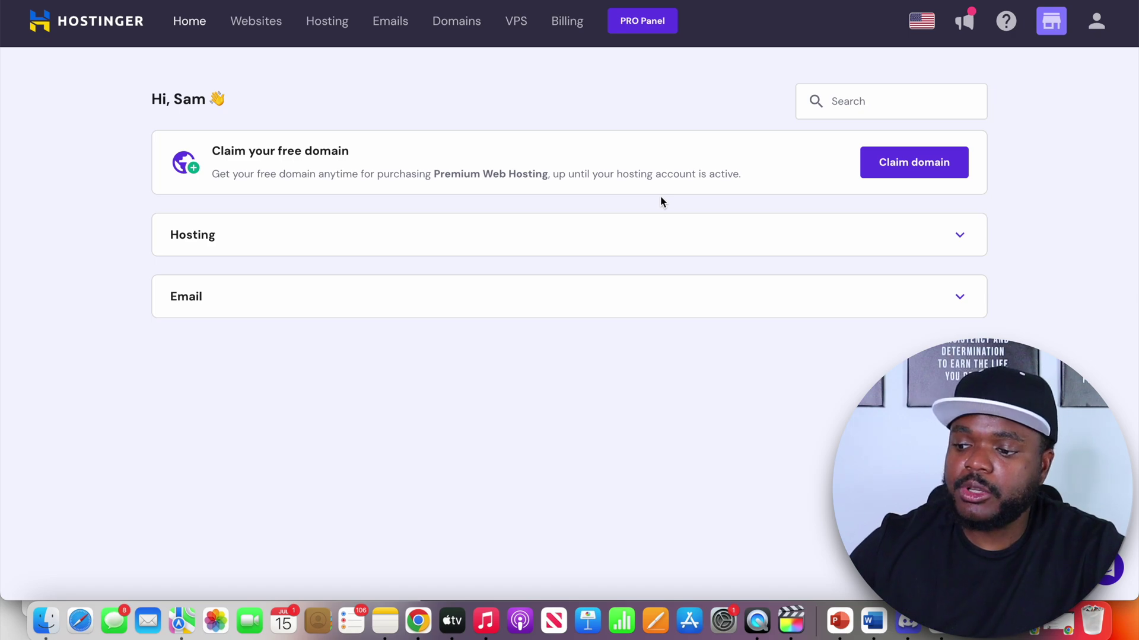
click(902, 167)
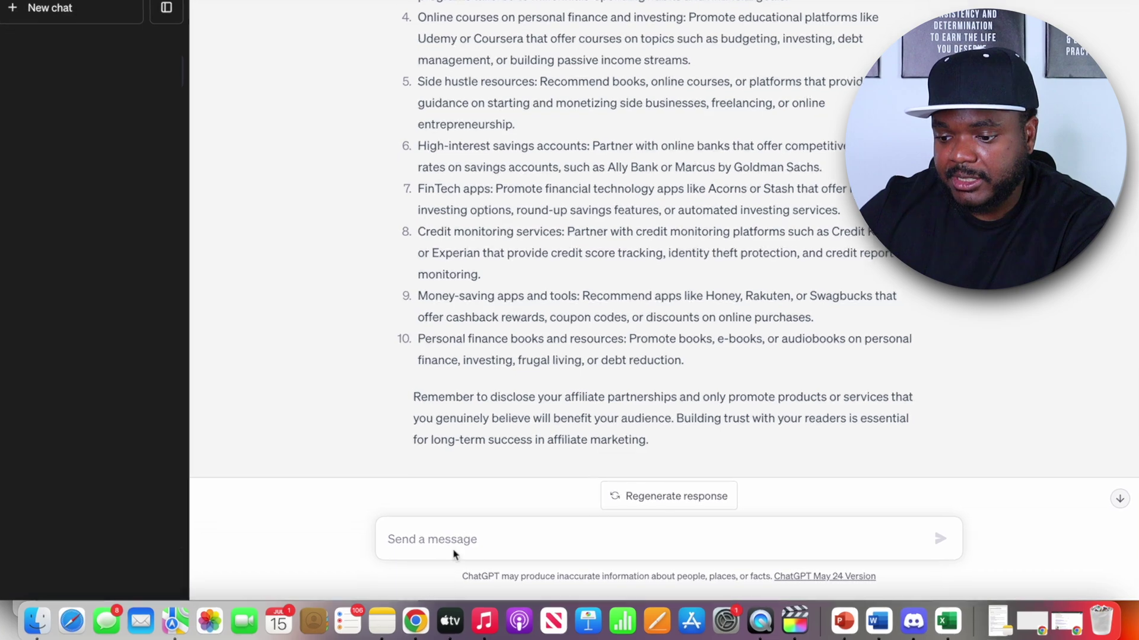
Switch to ChatGPT and send "2. Can you give me 10 domain ideas for personal finance for millennials niche", reusing the niche wording from the earlier prompt.
click(449, 538)
text(2. Can you give me 10 domain ideas for)
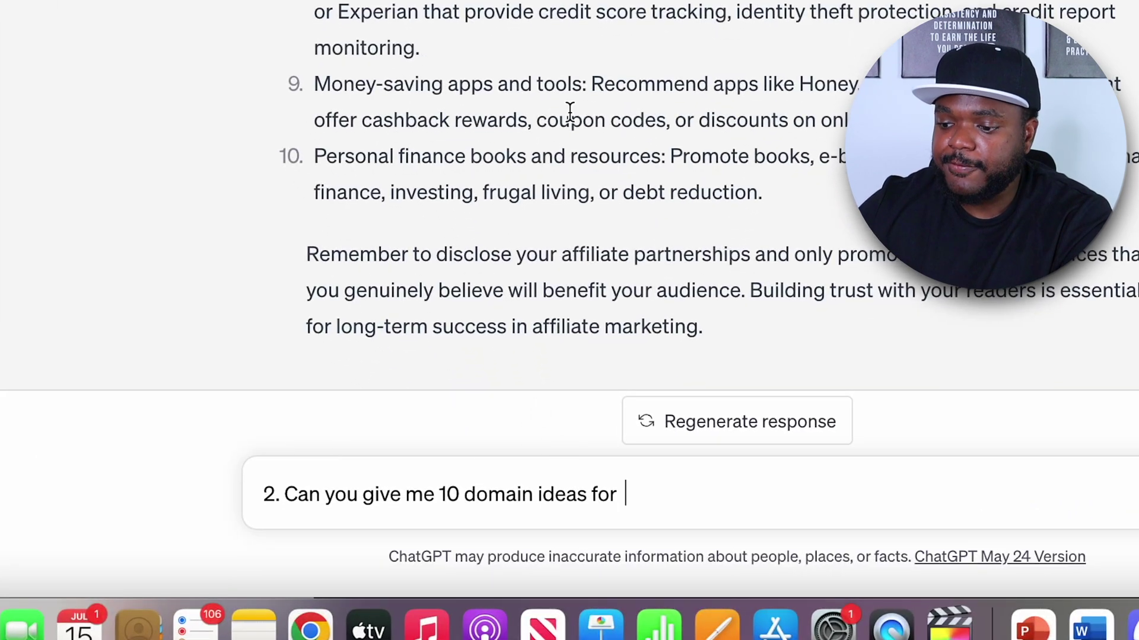
scroll(570, 113, up, 10)
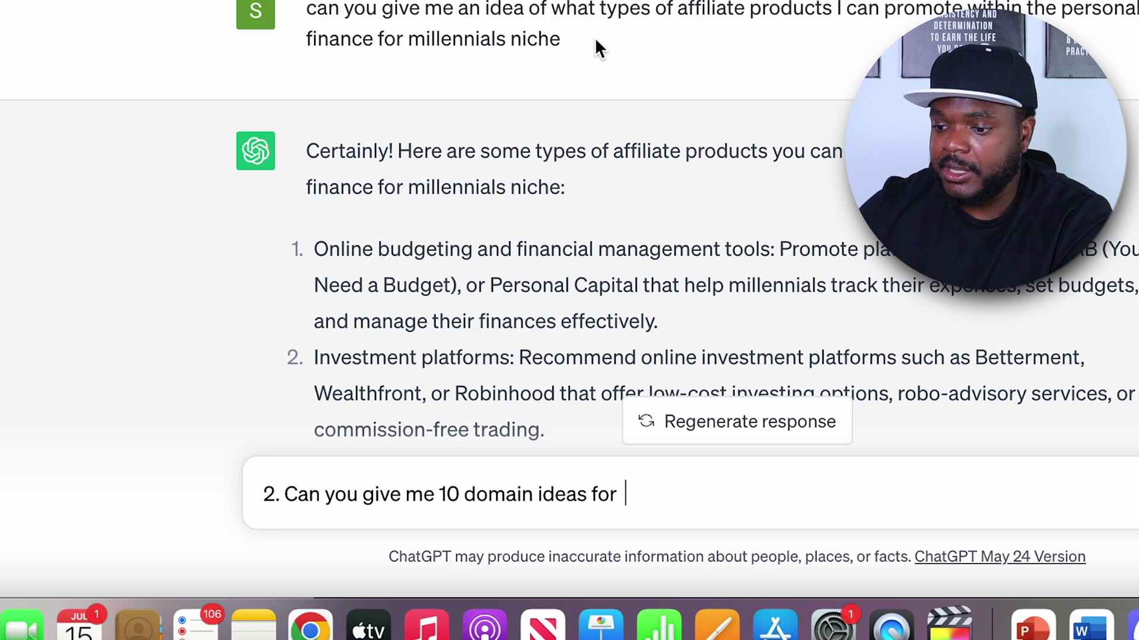
drag(593, 35, 1061, 7)
key(super+c)
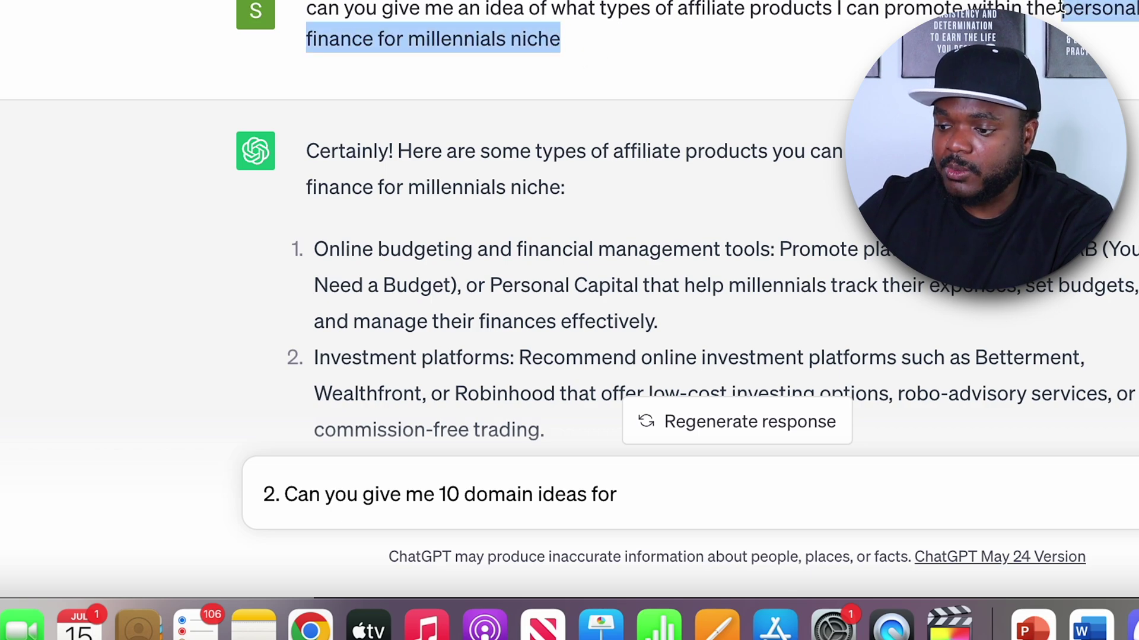
scroll(822, 114, down, 10)
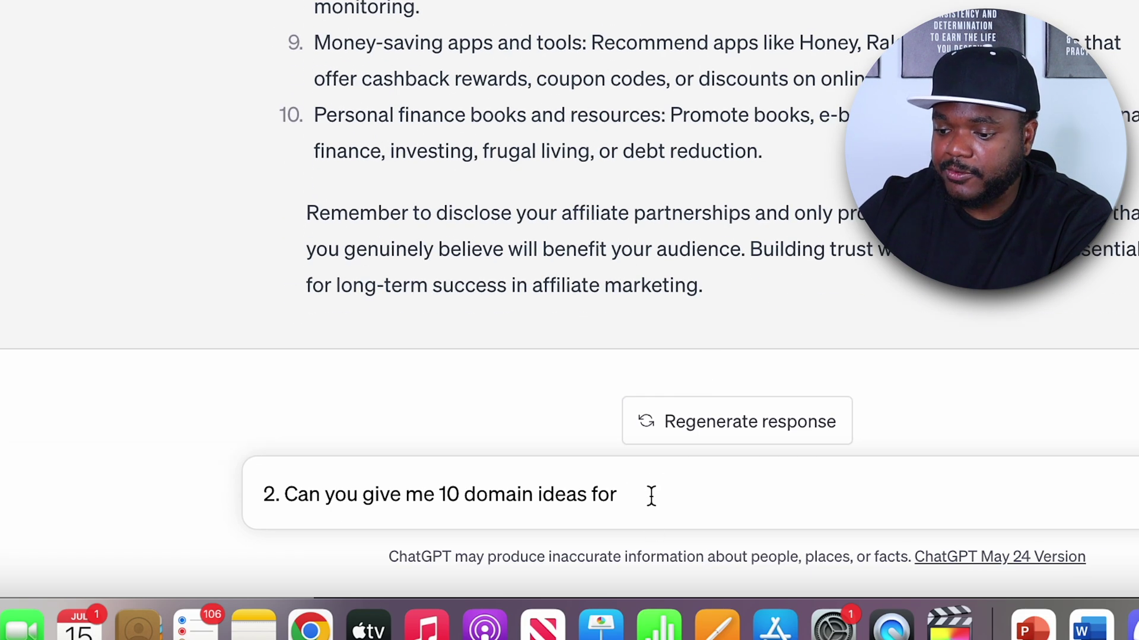
key(super+v)
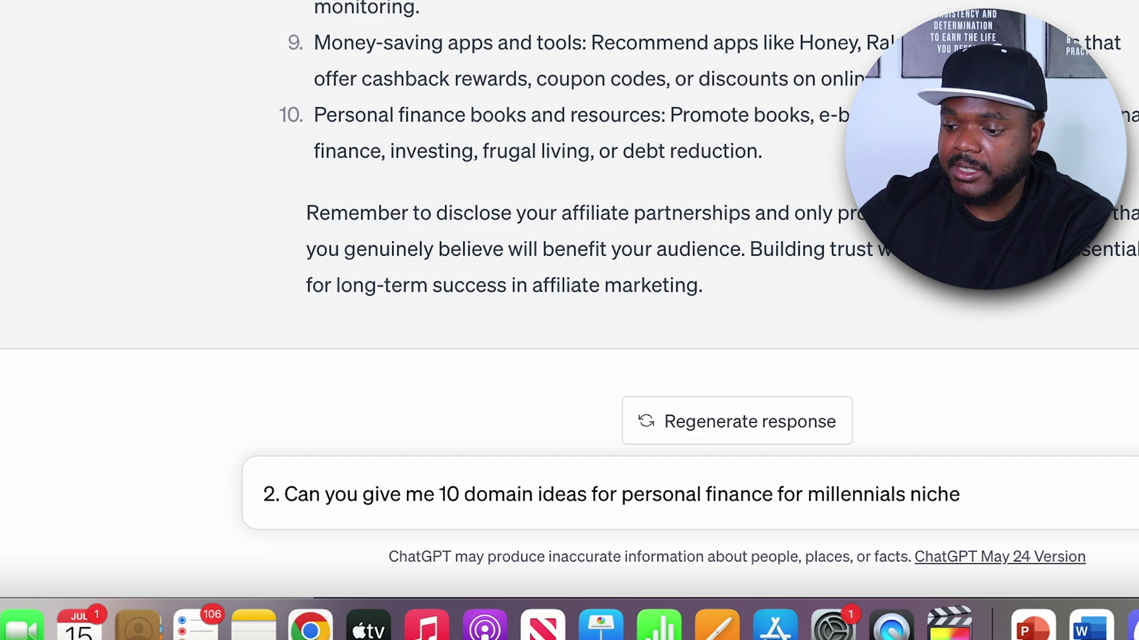
key(Return)
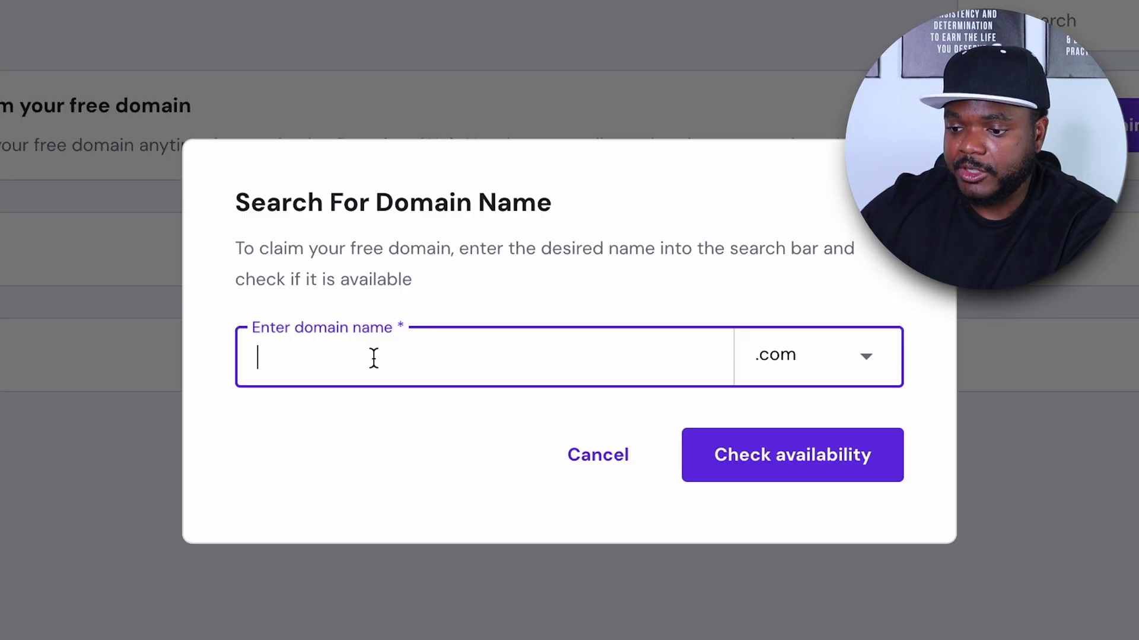
Switch back to Hostinger and check the availability of MillennialMoneyHacks.com as the free domain.
text(MillennialMoneyHacks)
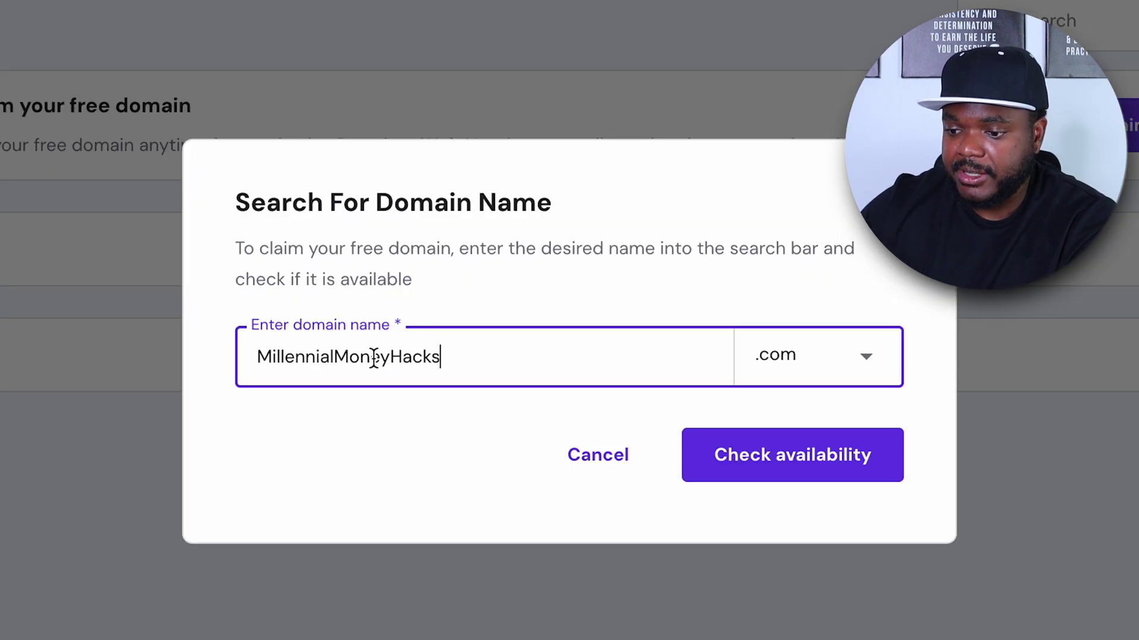
click(753, 460)
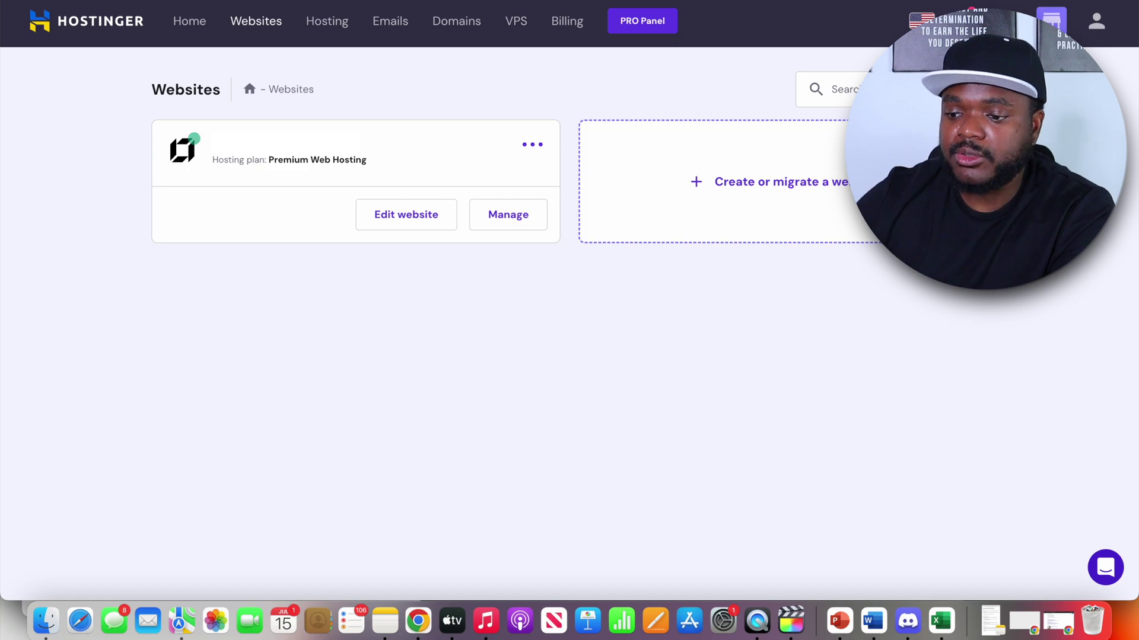
Change the existing website's template, acknowledging that its current content will be deleted.
click(532, 145)
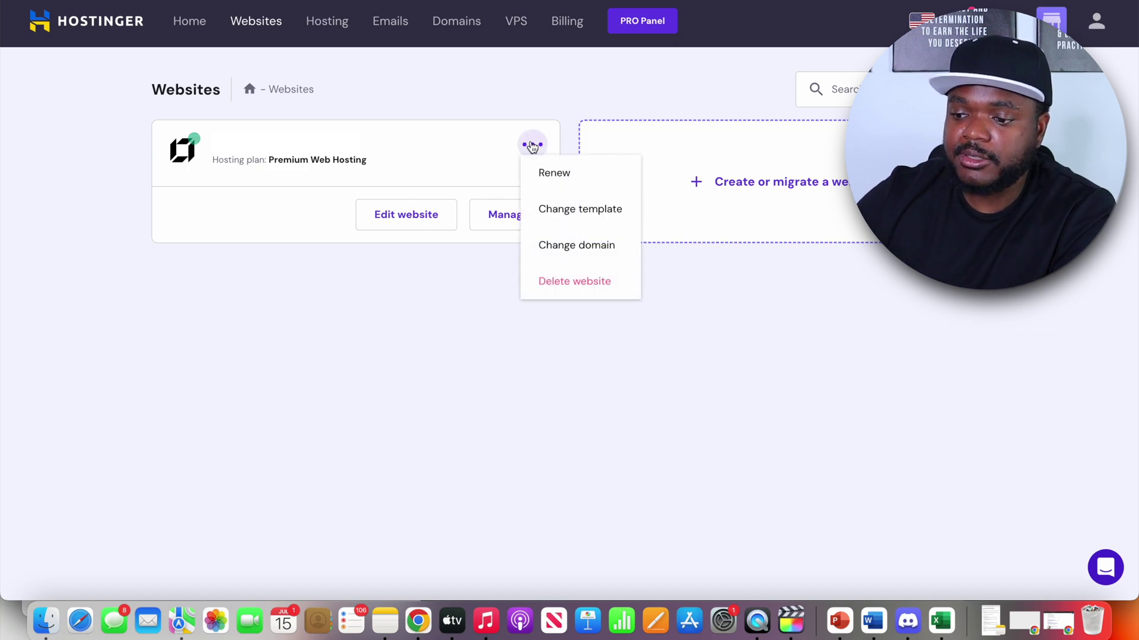
click(570, 221)
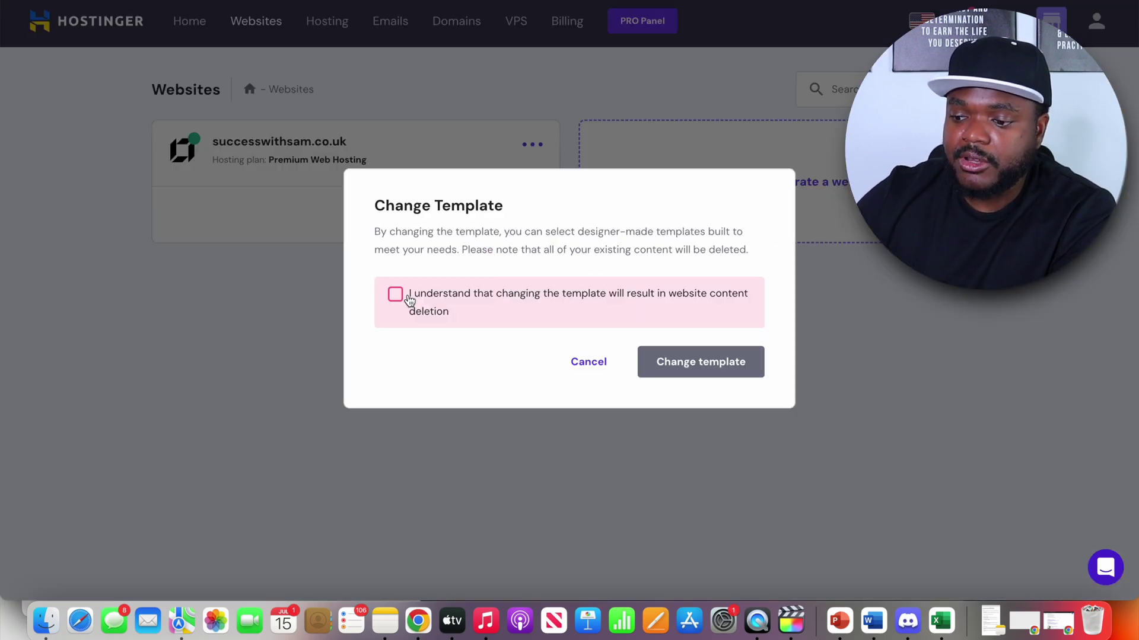
click(406, 301)
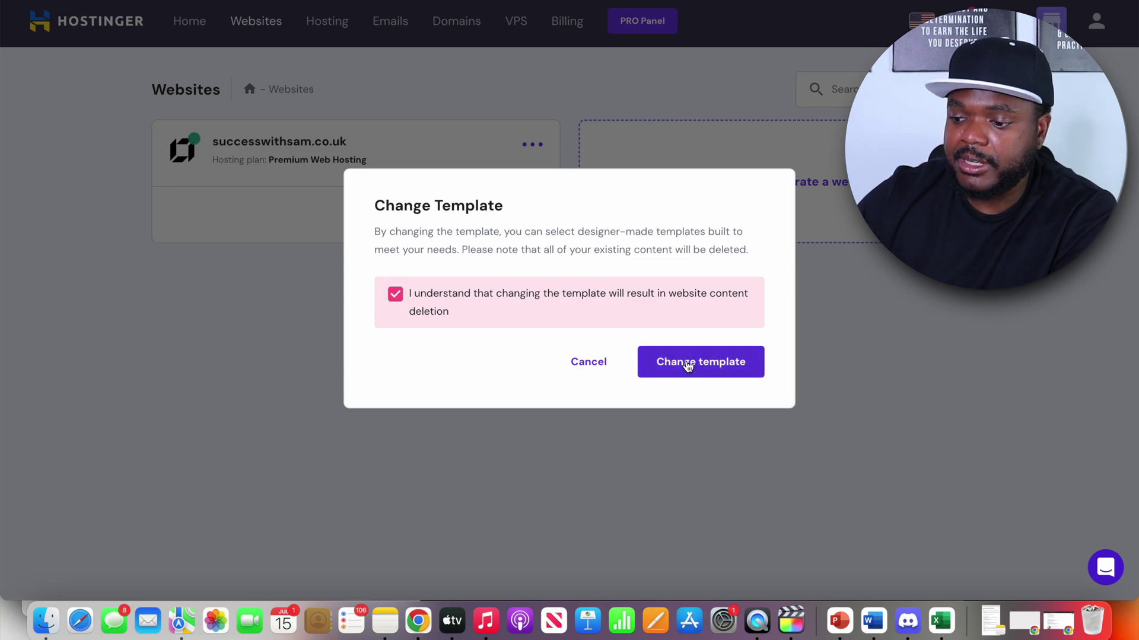
click(685, 363)
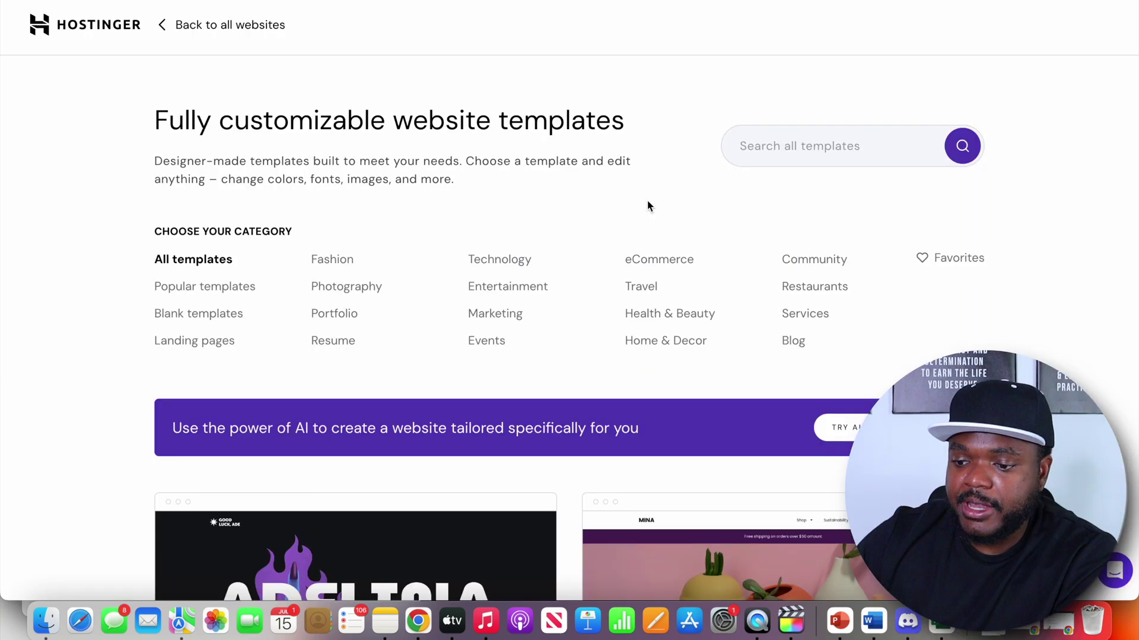
Browse the website templates, choose the AI website builder instead, and start creating a site with it.
scroll(641, 208, down, 5)
scroll(640, 208, down, 9)
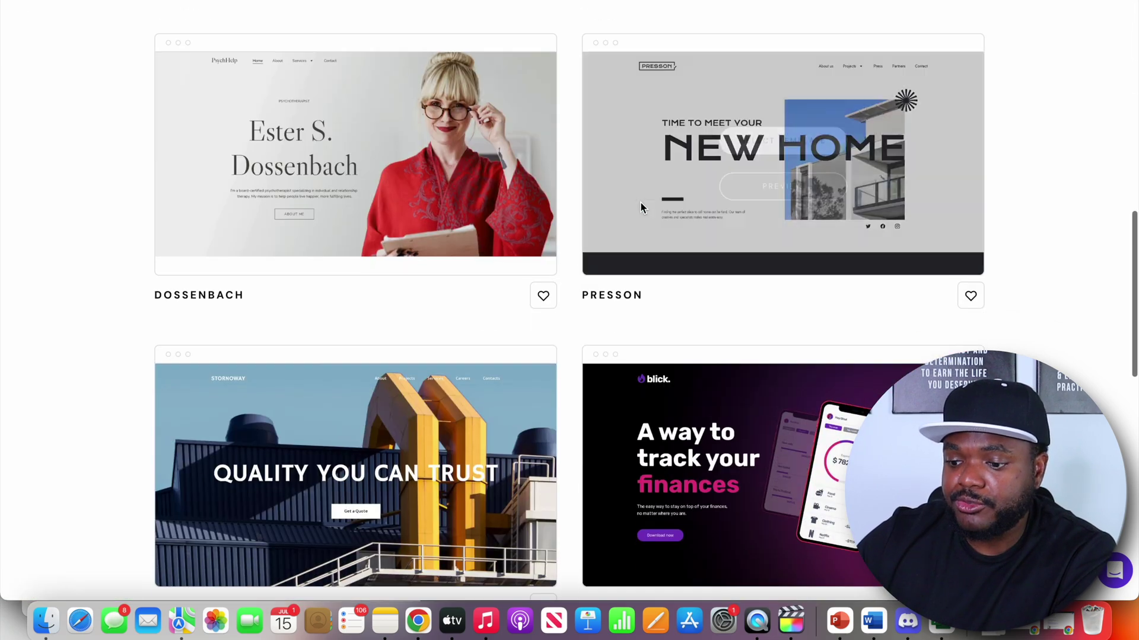
scroll(641, 208, up, 5)
scroll(641, 203, up, 5)
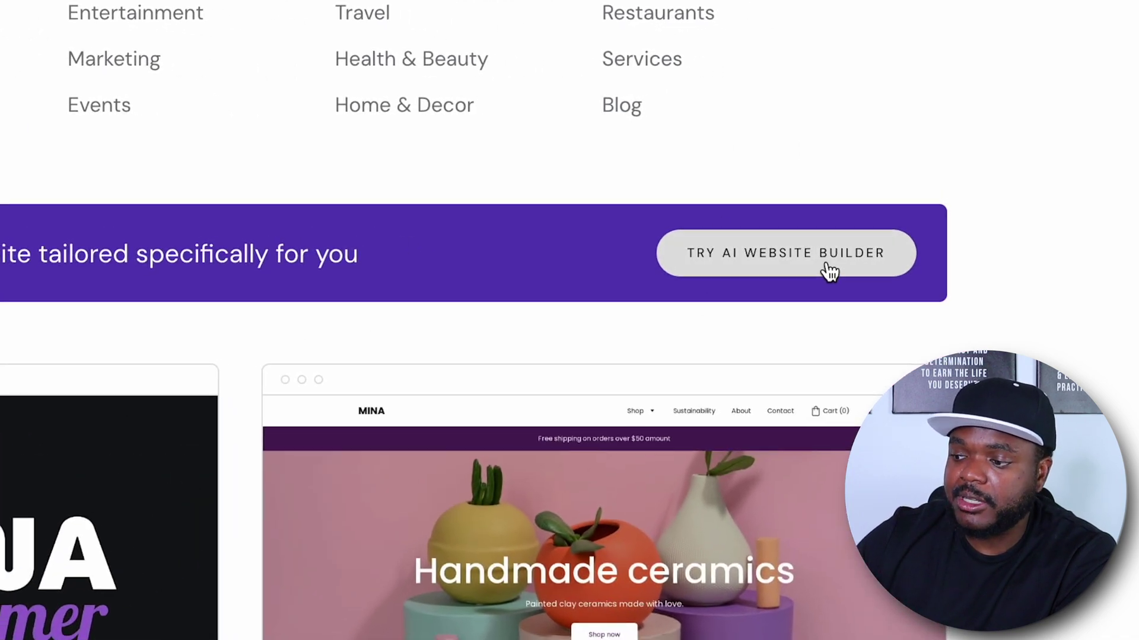
click(827, 264)
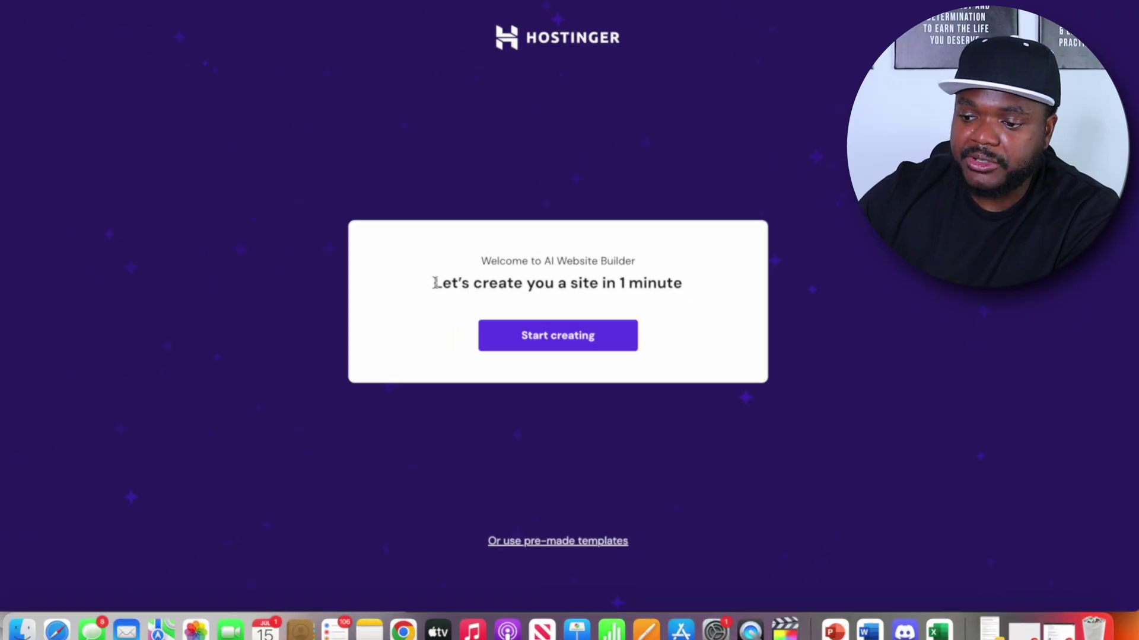
drag(436, 283, 673, 283)
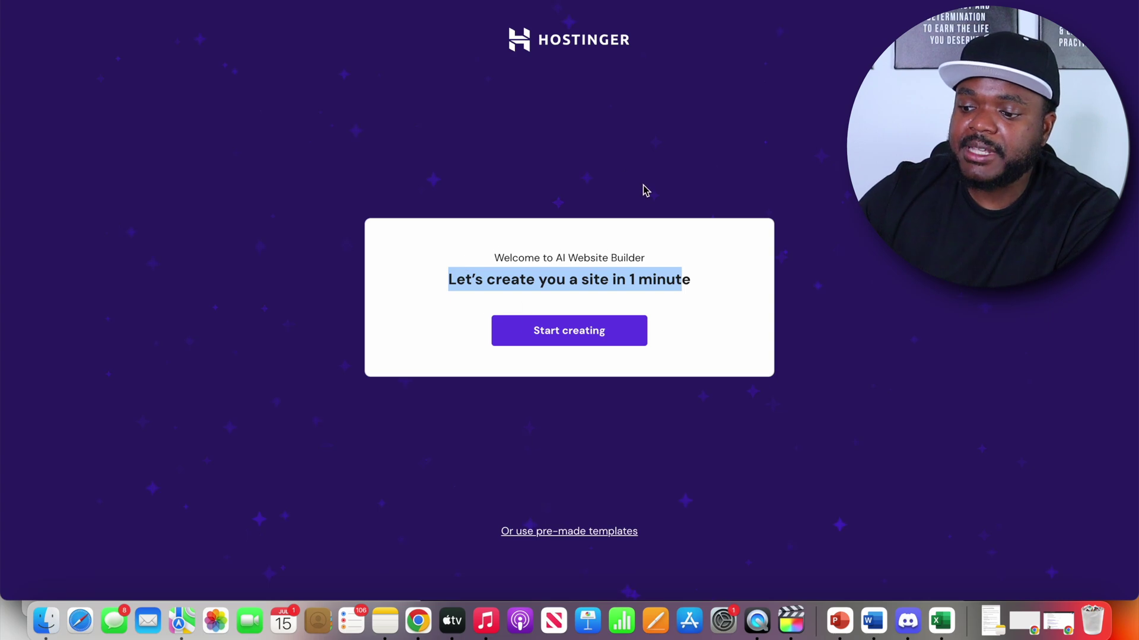
click(560, 337)
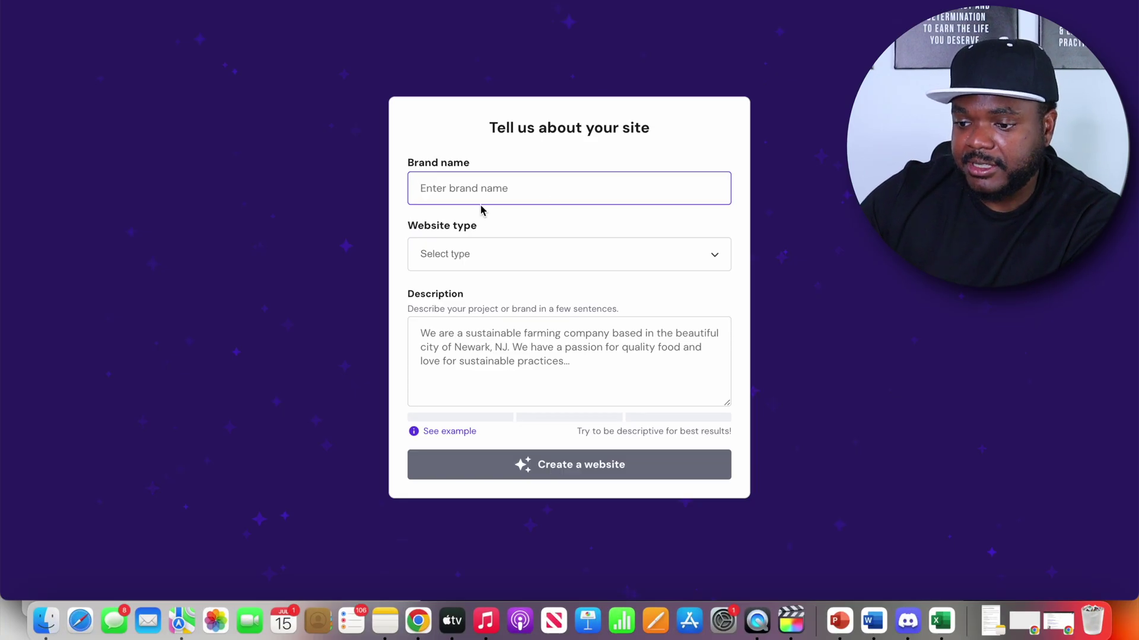
Set the brand name to MillennialMoneyHacks and the website type to Blog.
text(MillennialMoneyHacks)
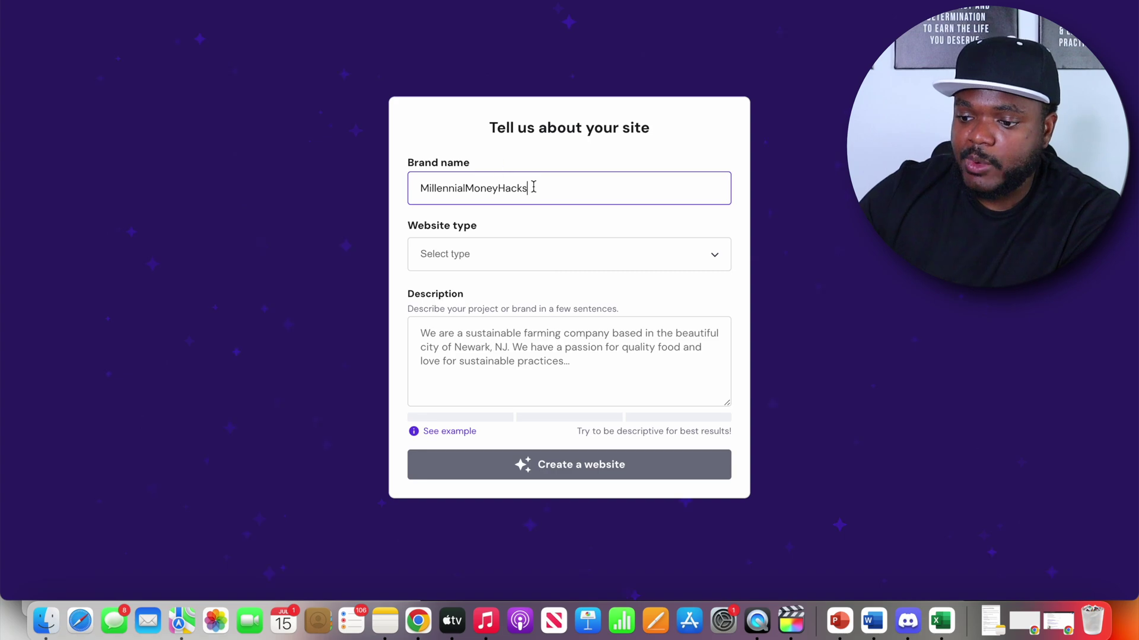
click(481, 249)
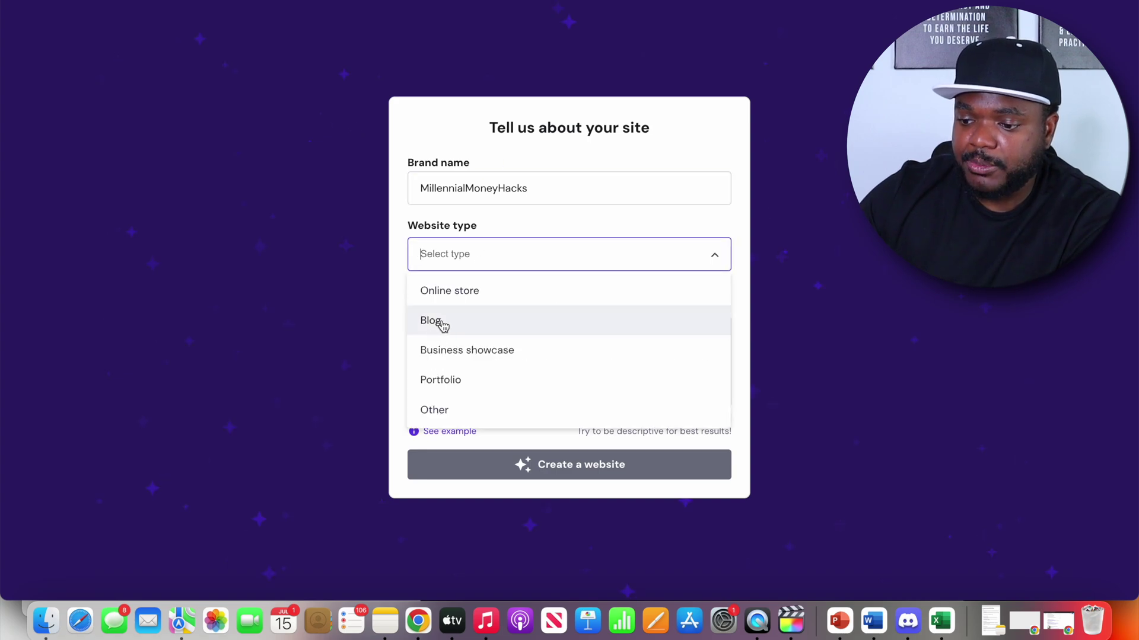
click(473, 325)
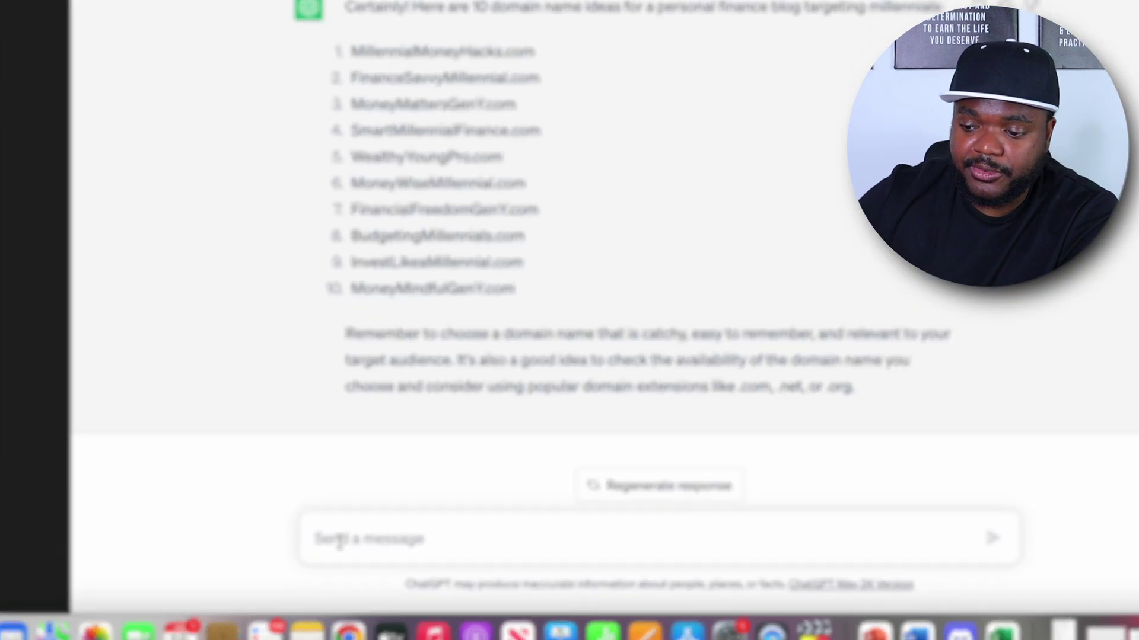
Ask ChatGPT for a short AI website builder description of MillennialMoneyHacks, a site educating millennials on managing personal finances, and copy the generated description.
text(I want to create a website using an AI website builder, can you give me a short description to paste into the AI tool for it to create a website that will educate Millennial on how to manage their personal finances (it will be called MillennialMoneyHacks))
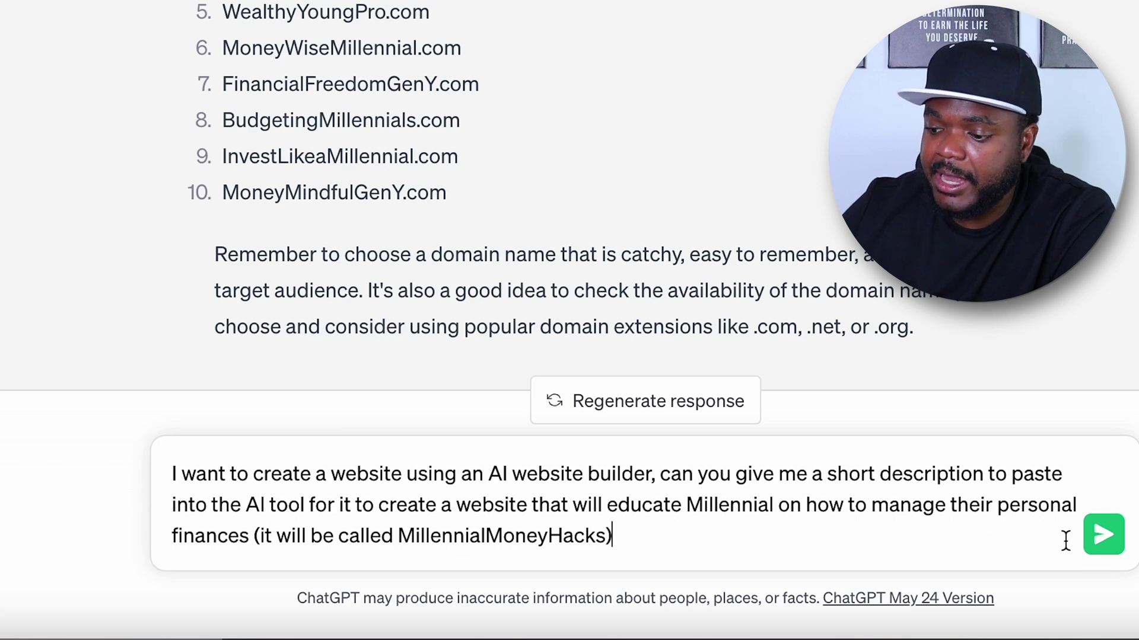
click(1102, 535)
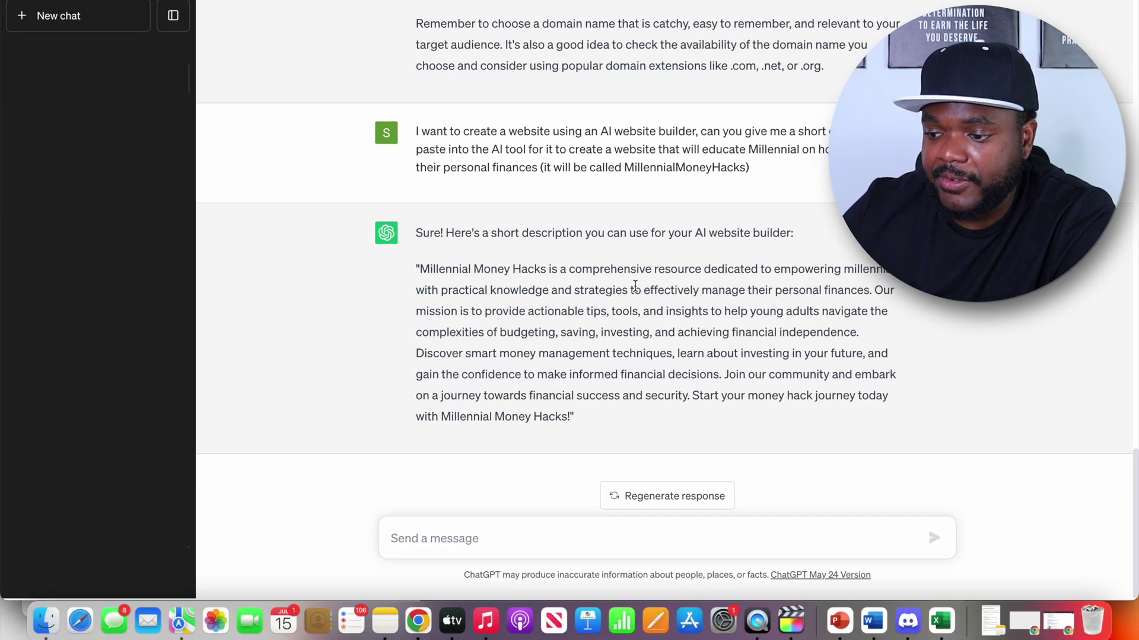
drag(422, 272, 572, 419)
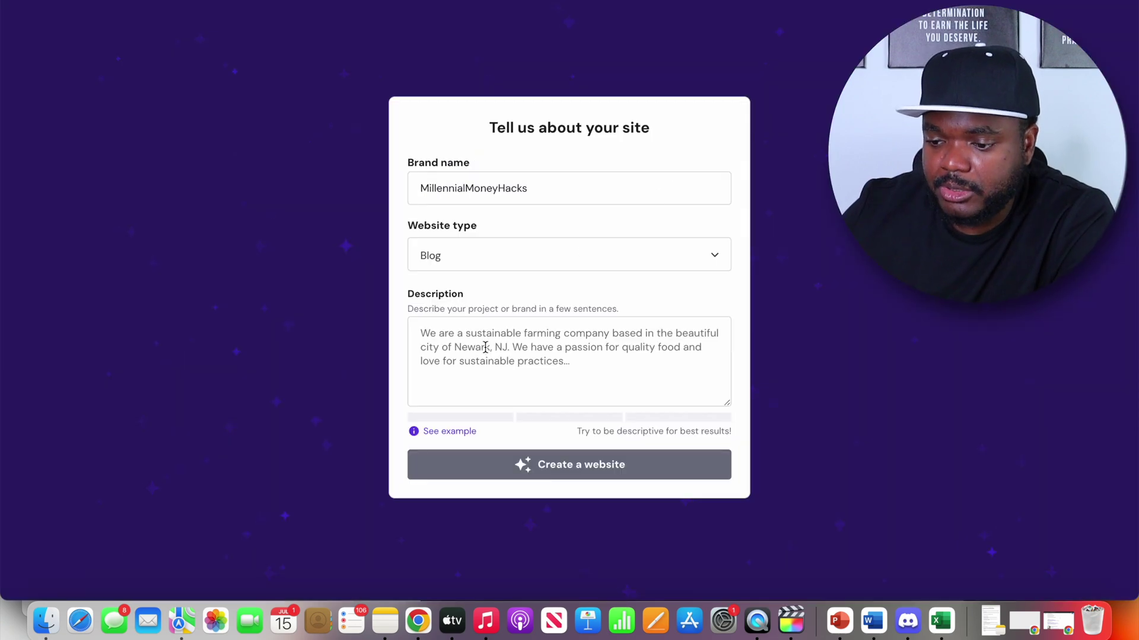
Switch back to Hostinger, paste the copied text as the site description, and create the website.
click(485, 348)
key(super+v)
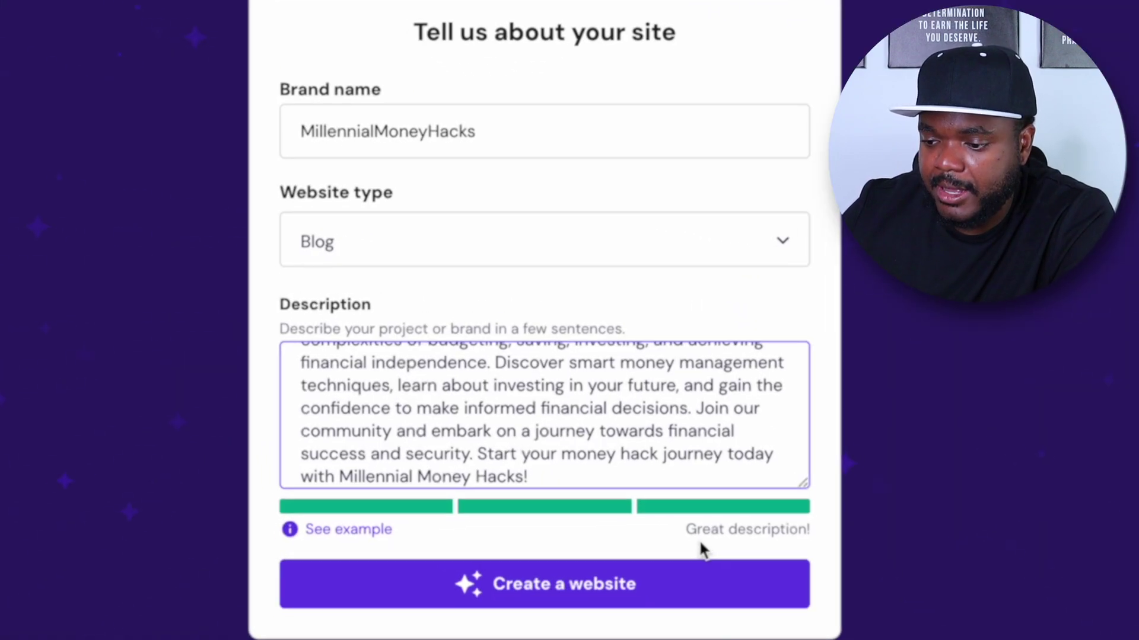
drag(686, 531, 820, 534)
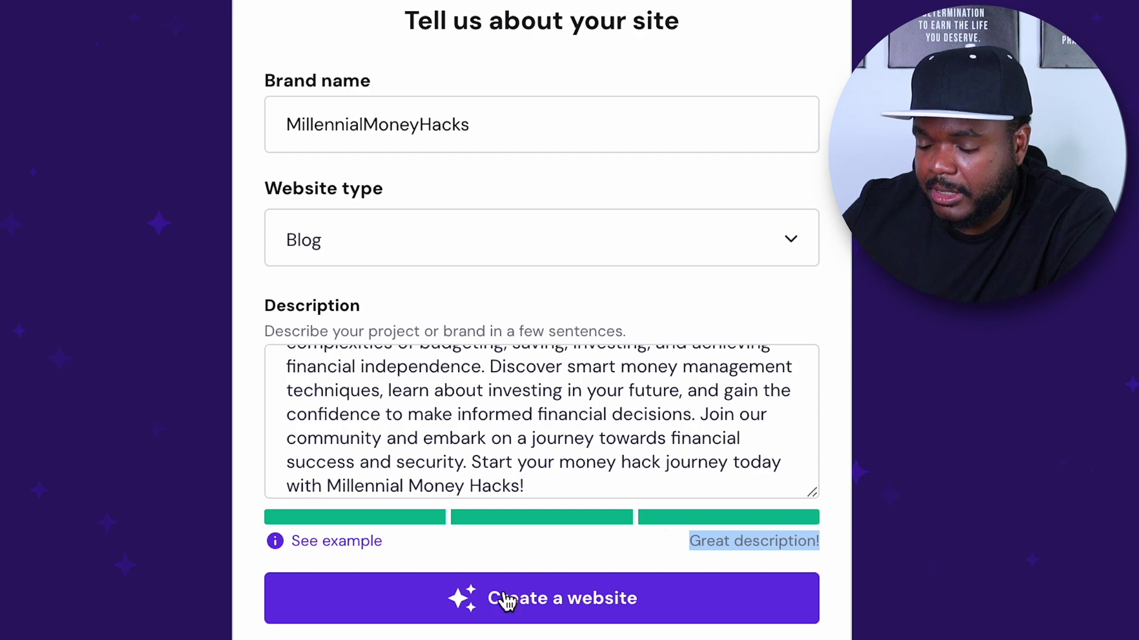
scroll(544, 613, down, 1)
click(545, 614)
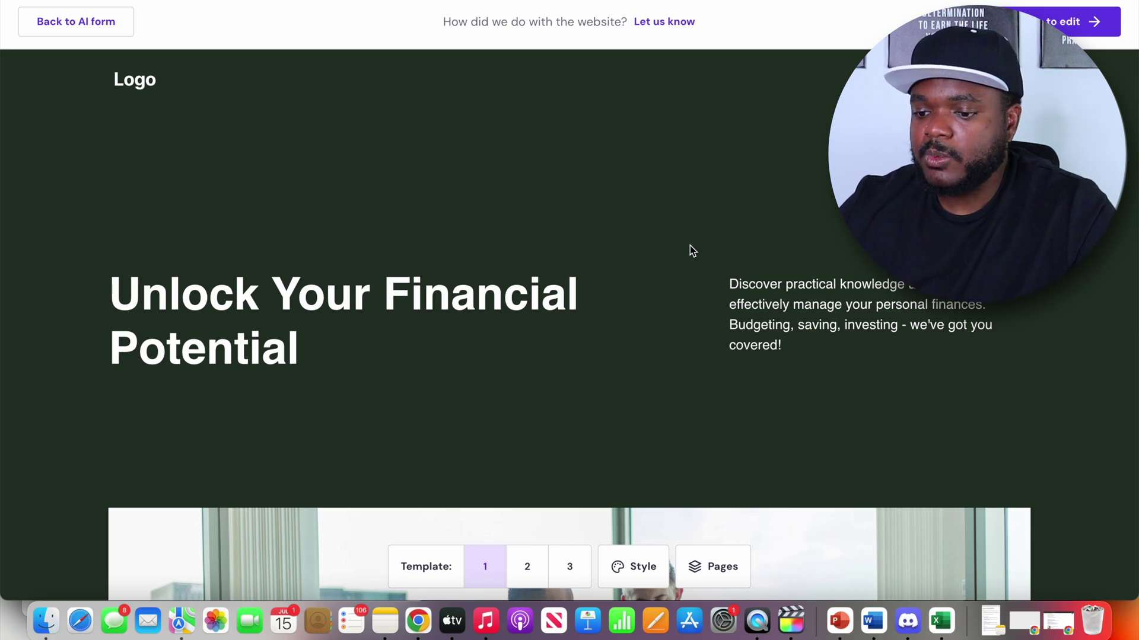
Review the generated site's home page from the hero heading and photo through the blog posts below.
scroll(689, 246, down, 1)
scroll(689, 246, down, 4)
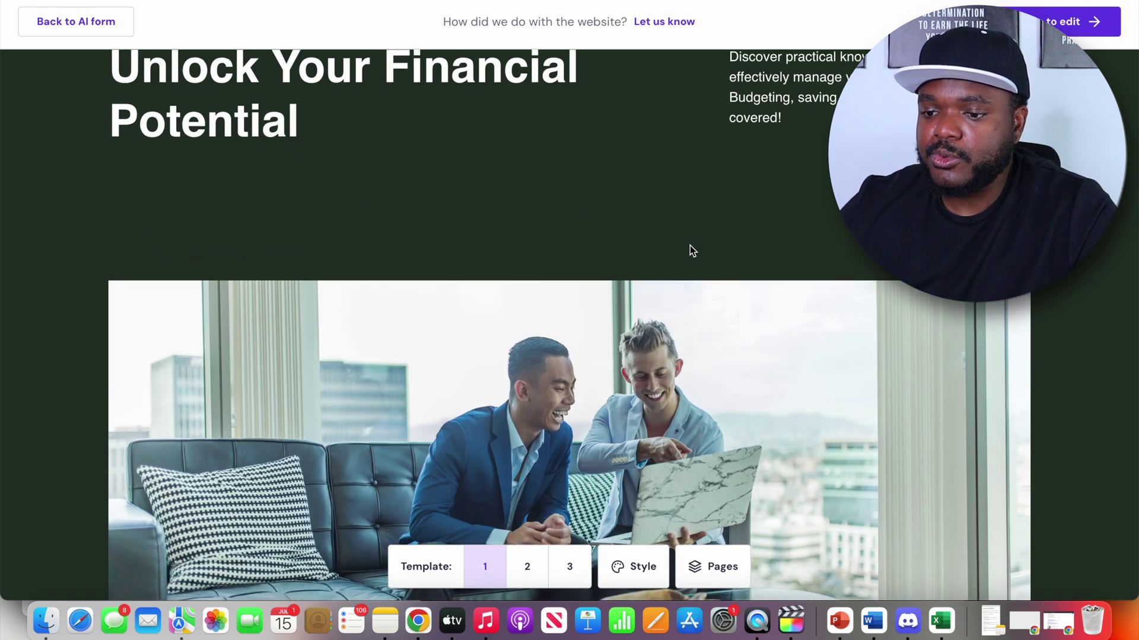
scroll(689, 245, up, 2)
scroll(690, 246, down, 3)
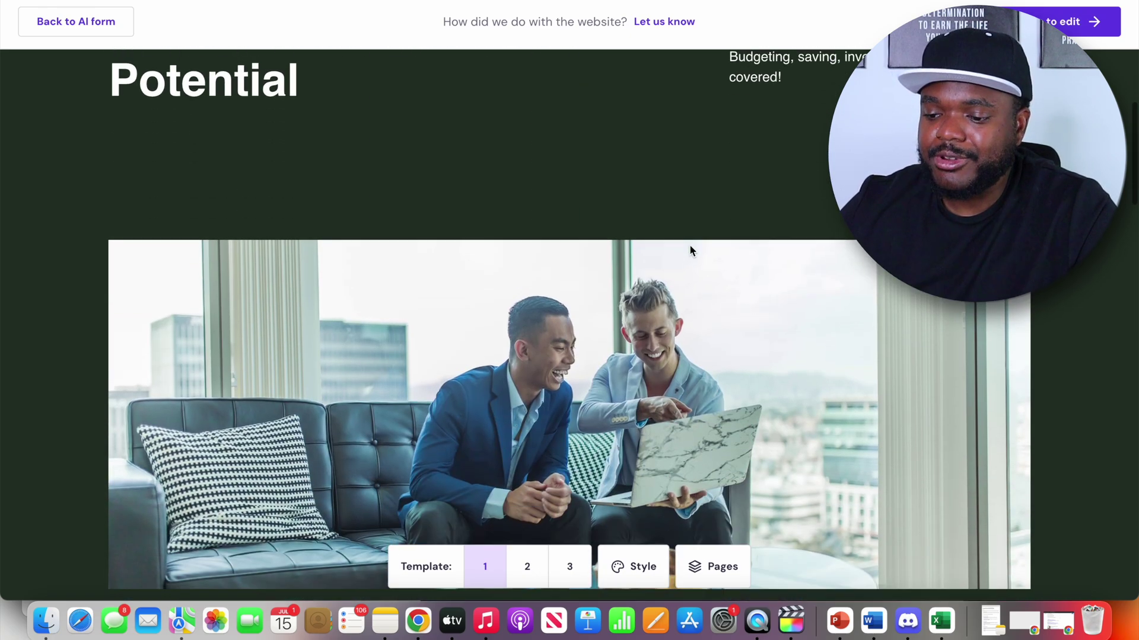
scroll(689, 246, down, 10)
scroll(689, 245, down, 5)
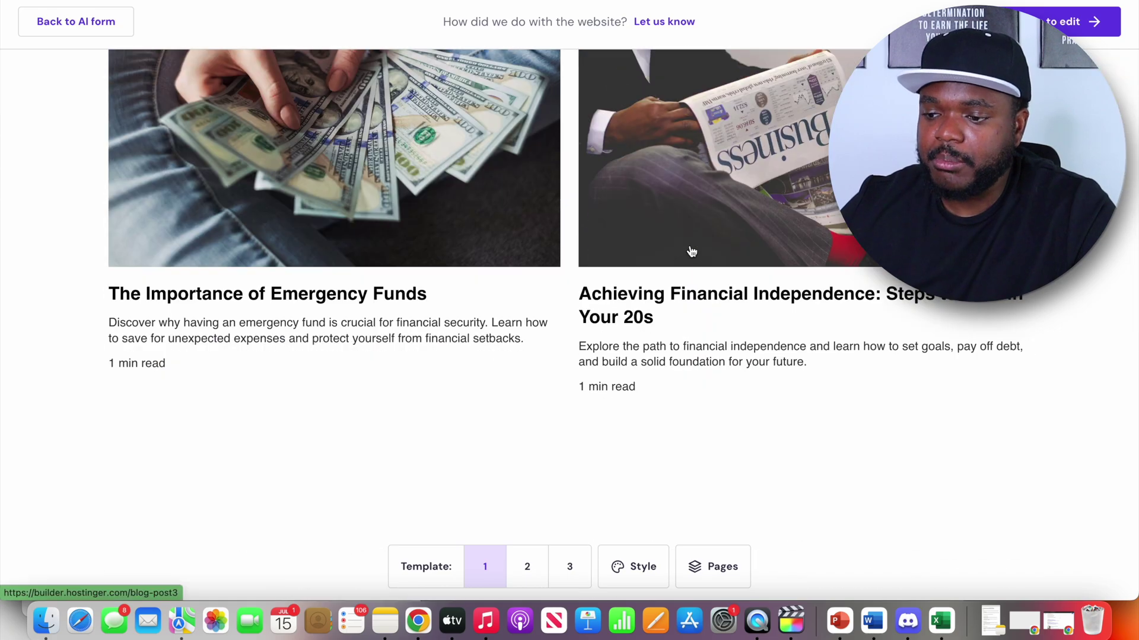
scroll(691, 251, down, 5)
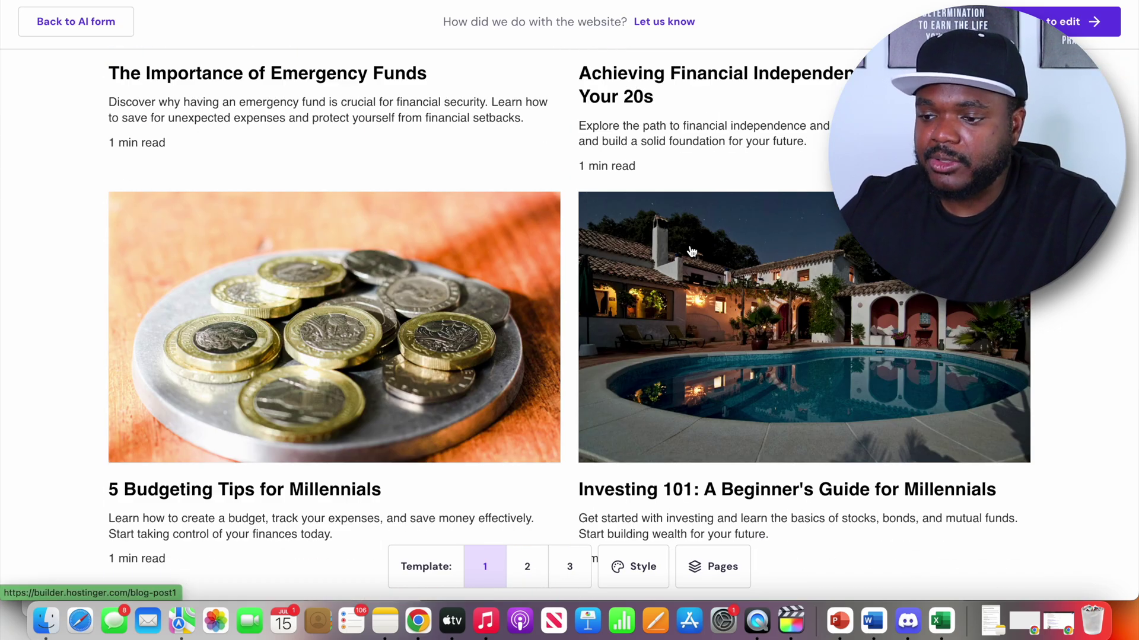
scroll(691, 251, down, 10)
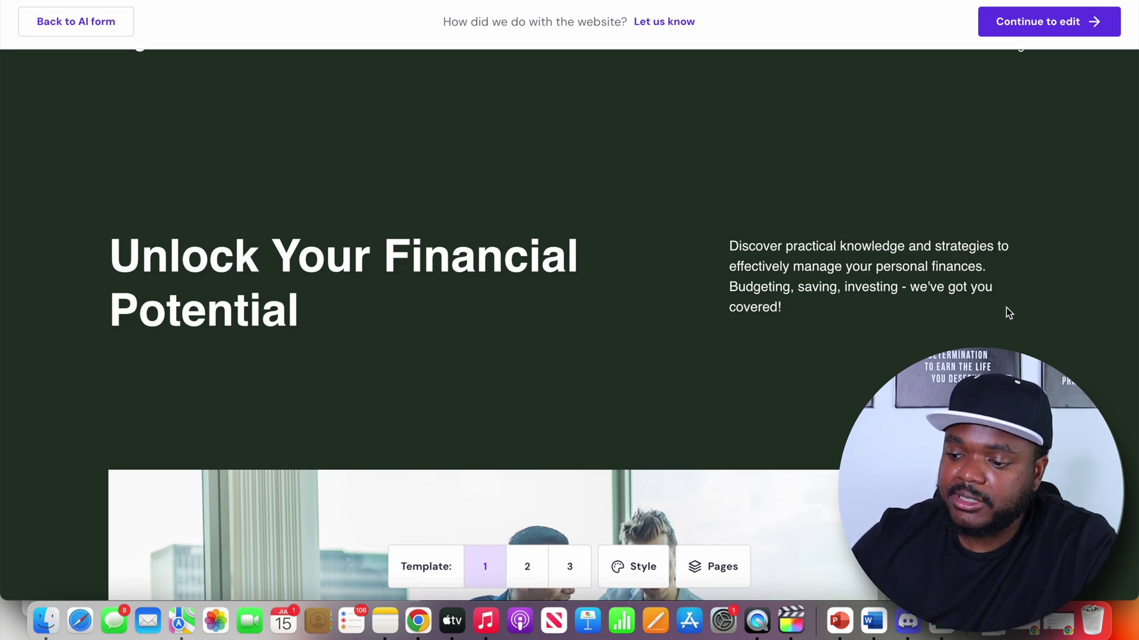
scroll(763, 433, down, 15)
scroll(762, 433, down, 3)
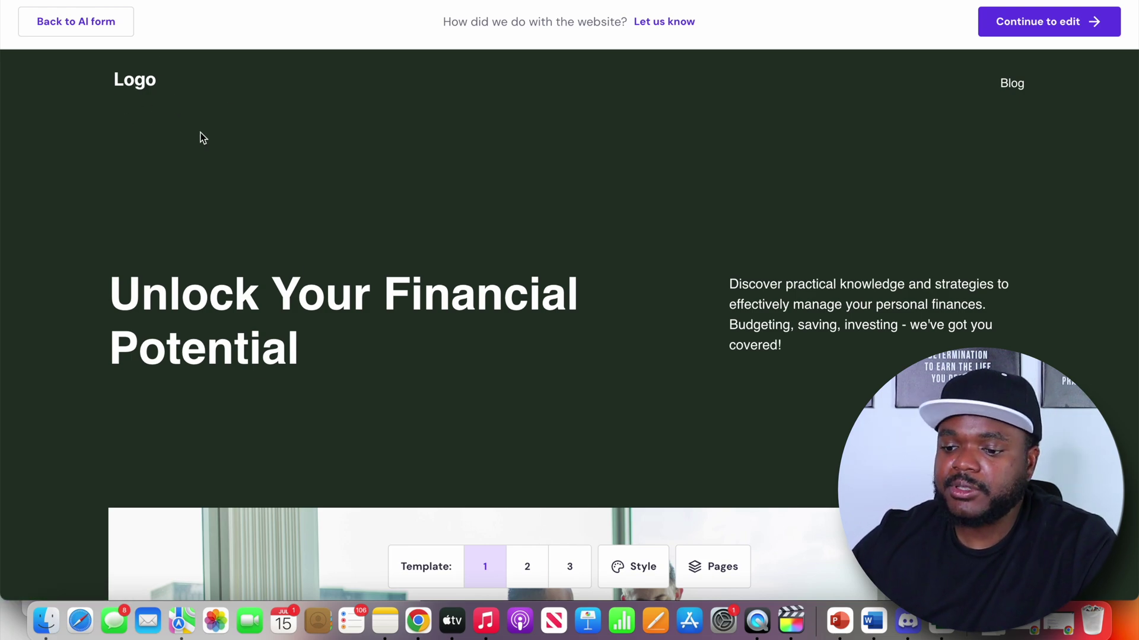
scroll(310, 289, down, 5)
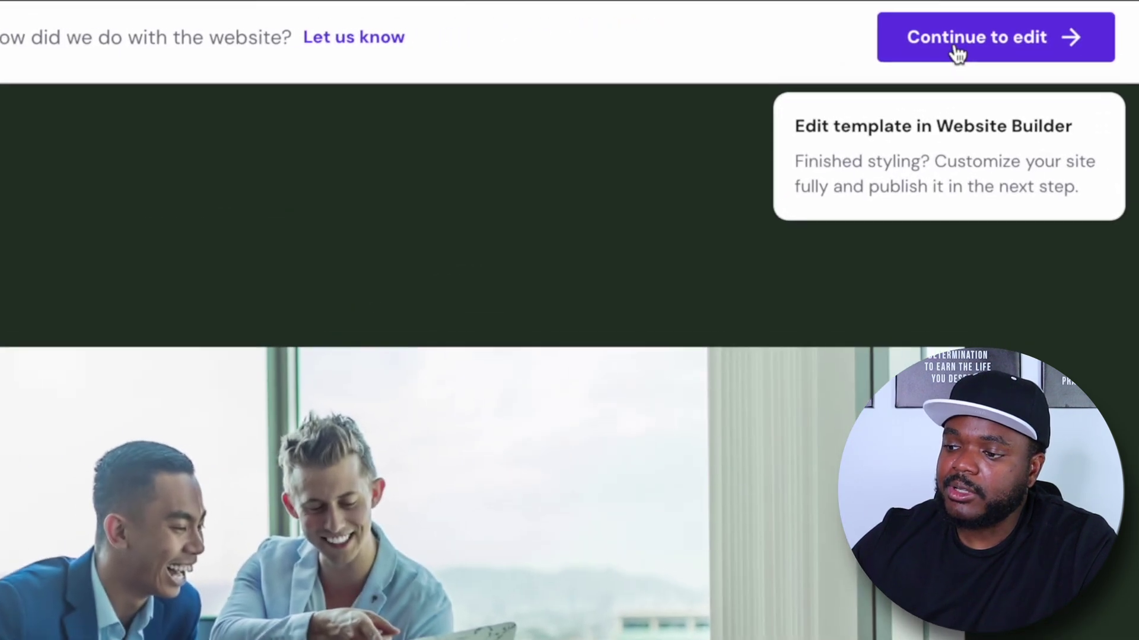
Continue to the website editor with template 1 and select the "Unlock Your Financial Potential" heading.
click(993, 39)
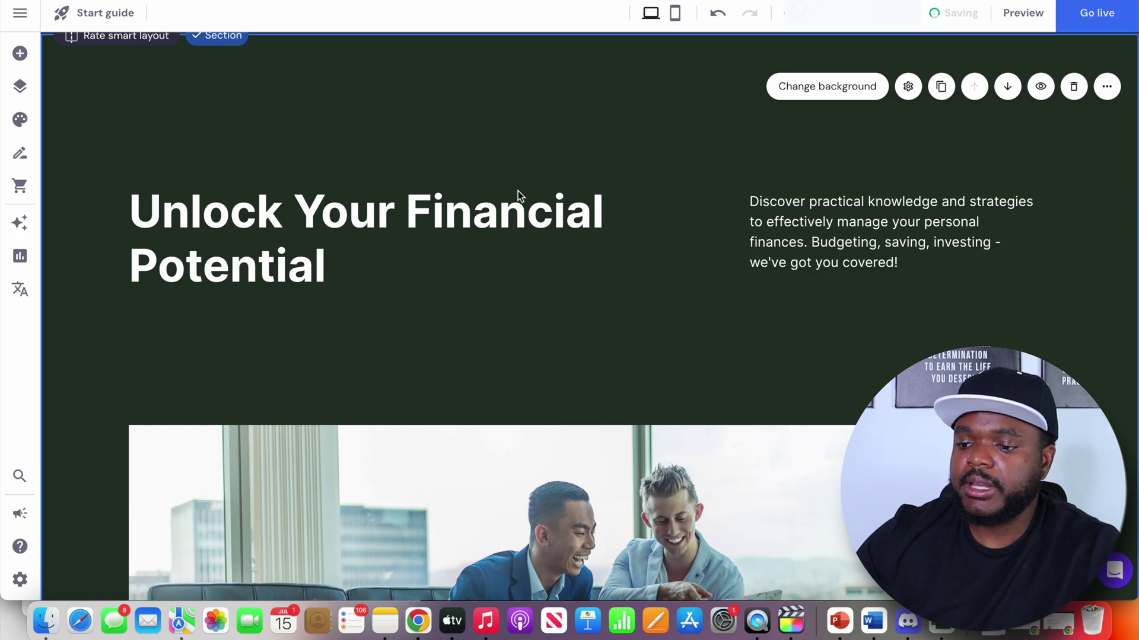
click(431, 231)
Explore replacing the hero photo by browsing the free images in the media library, and close it without choosing one.
scroll(514, 250, down, 5)
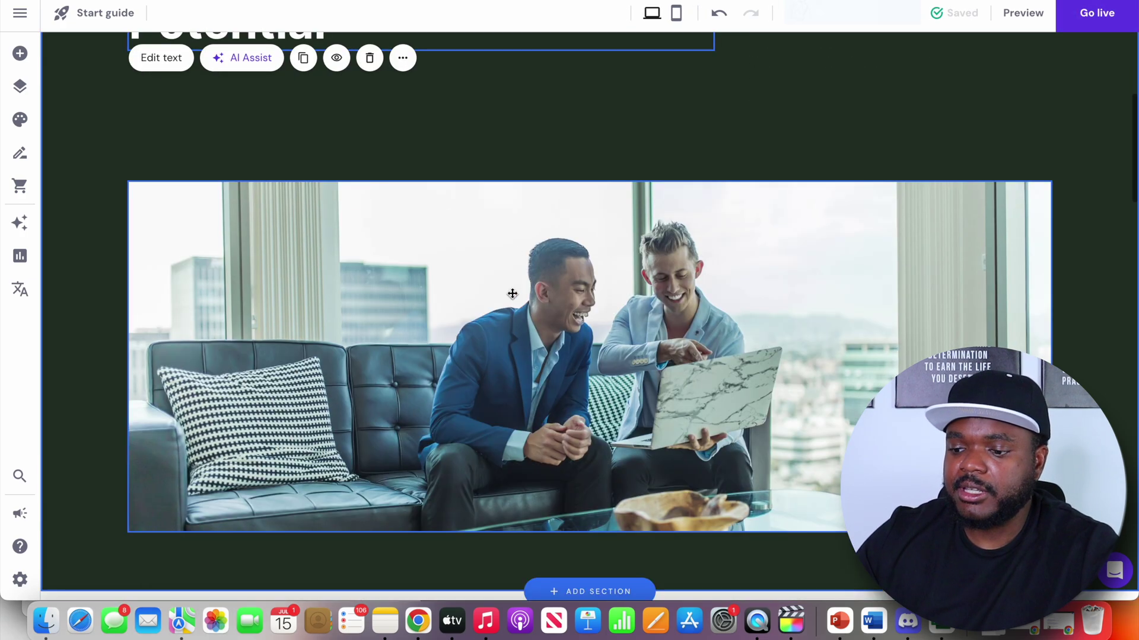
click(511, 306)
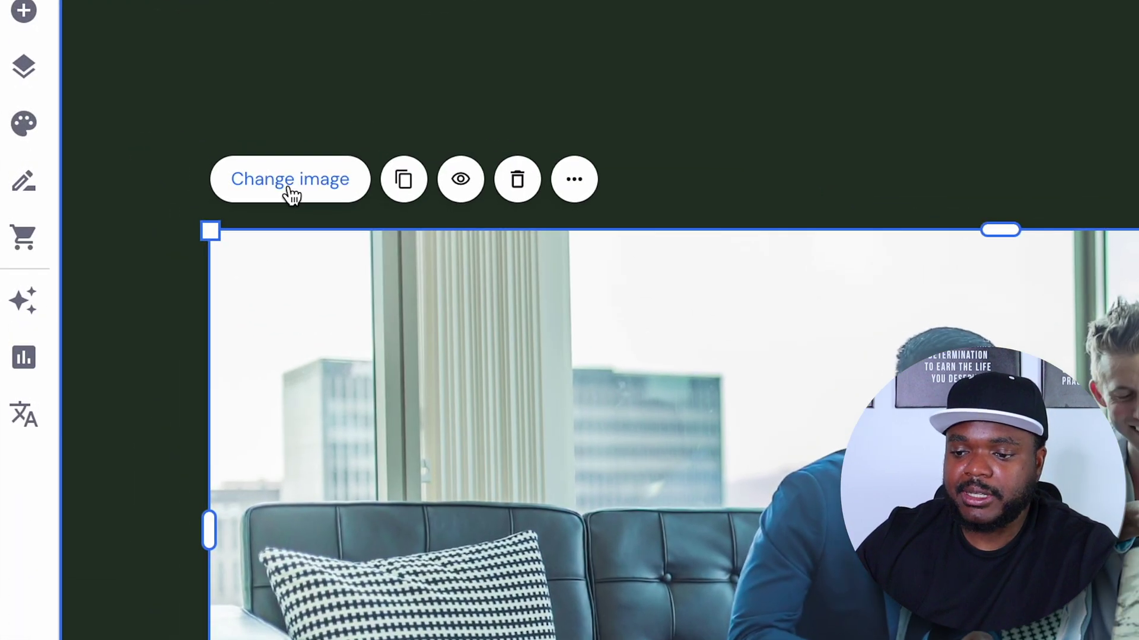
click(289, 188)
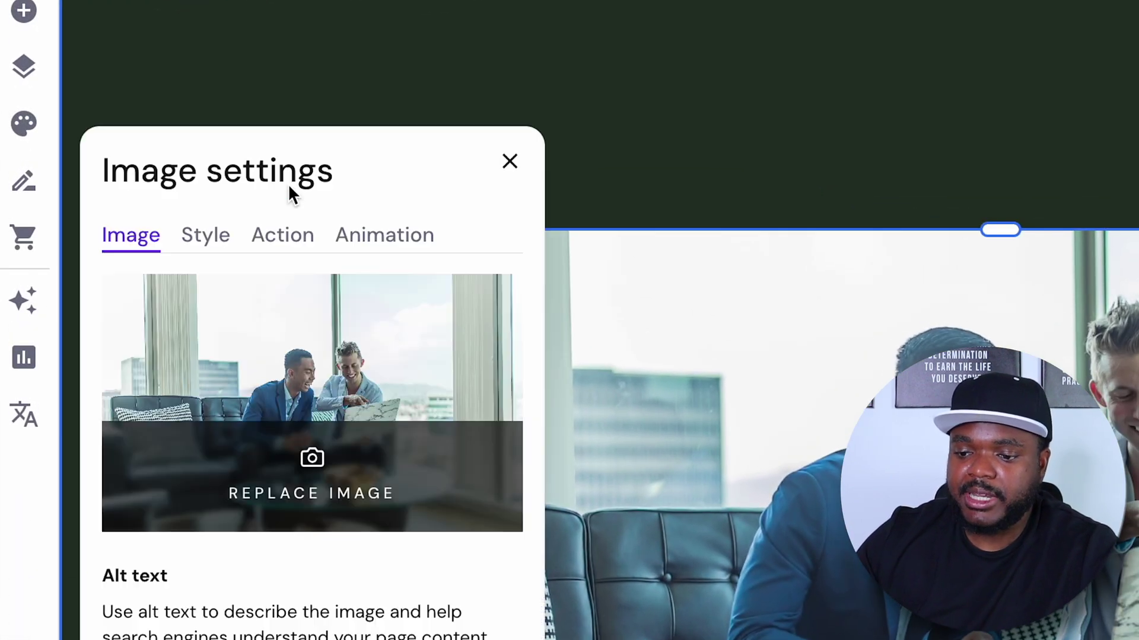
click(319, 491)
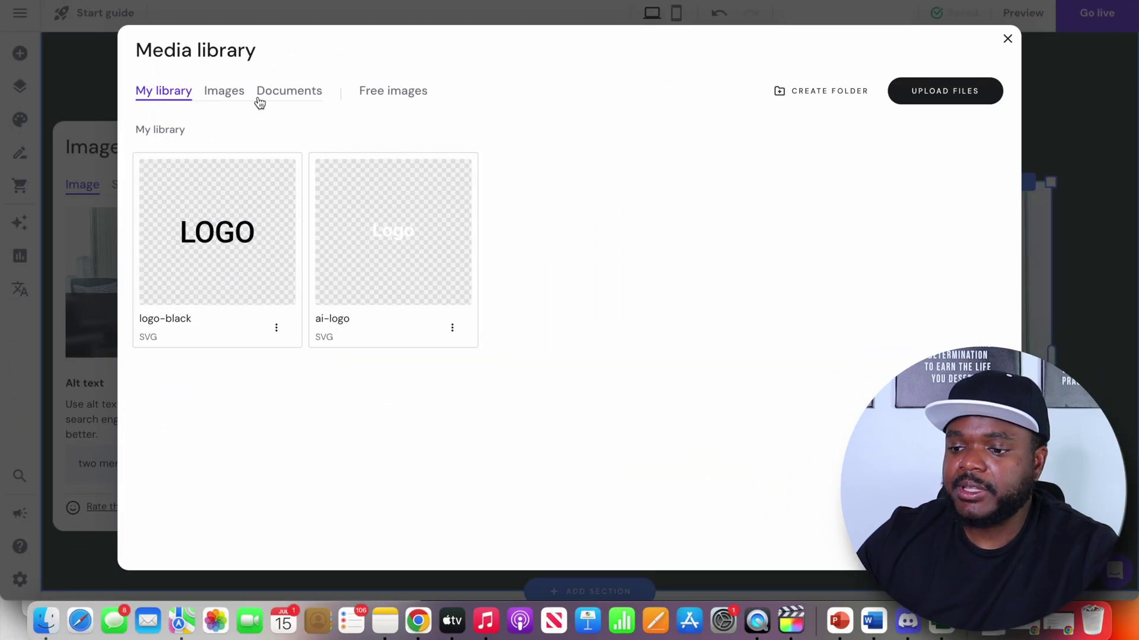
click(372, 96)
scroll(402, 401, down, 15)
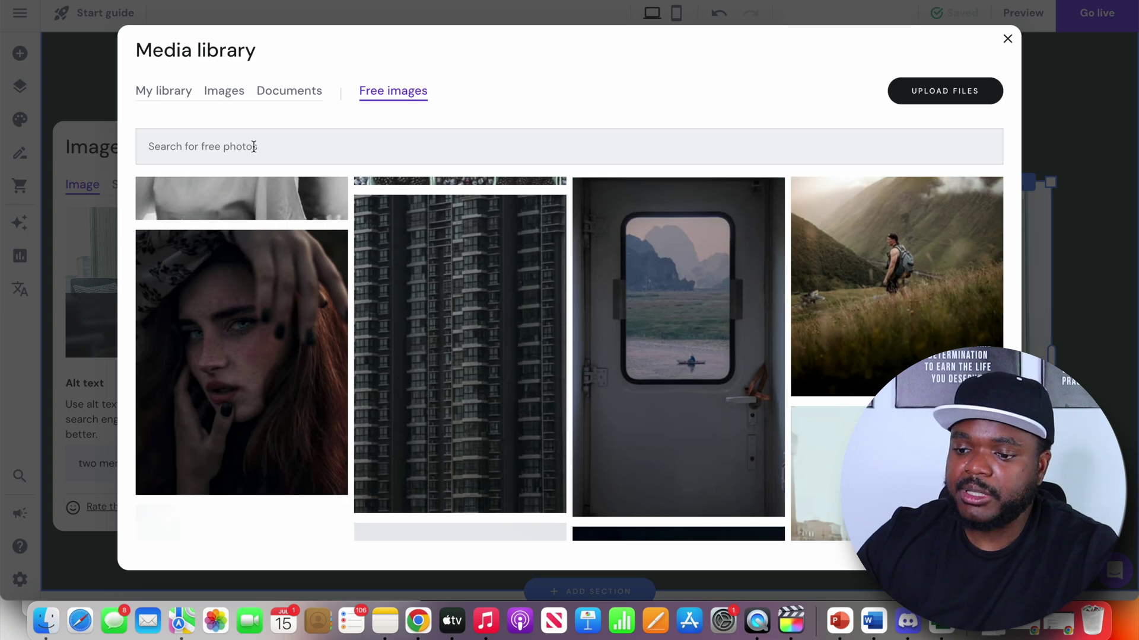
click(253, 147)
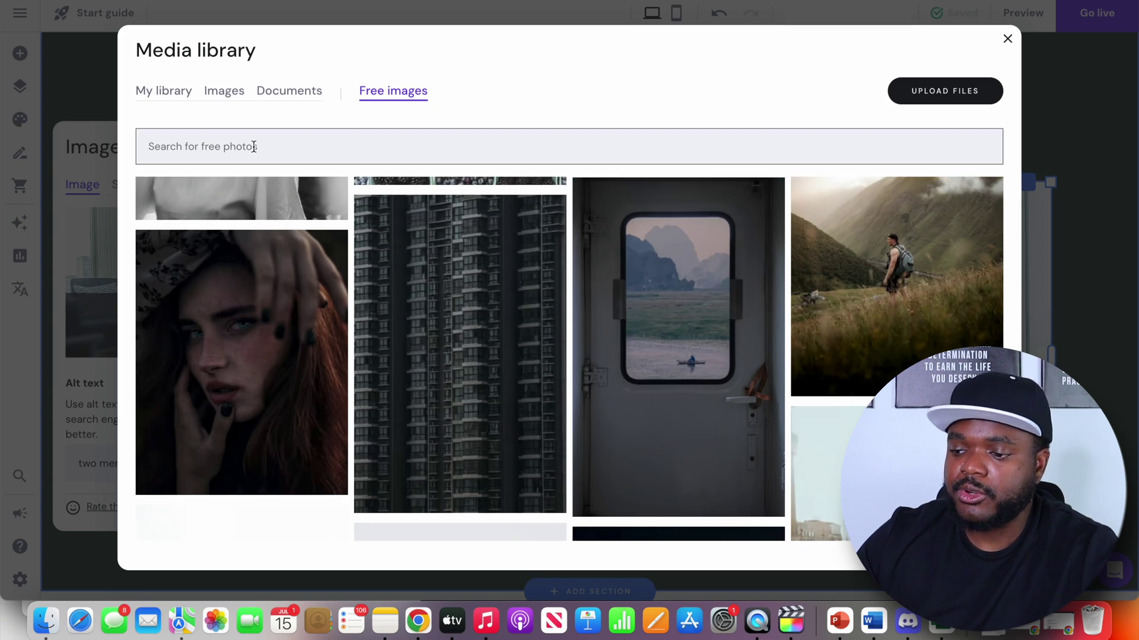
click(1007, 40)
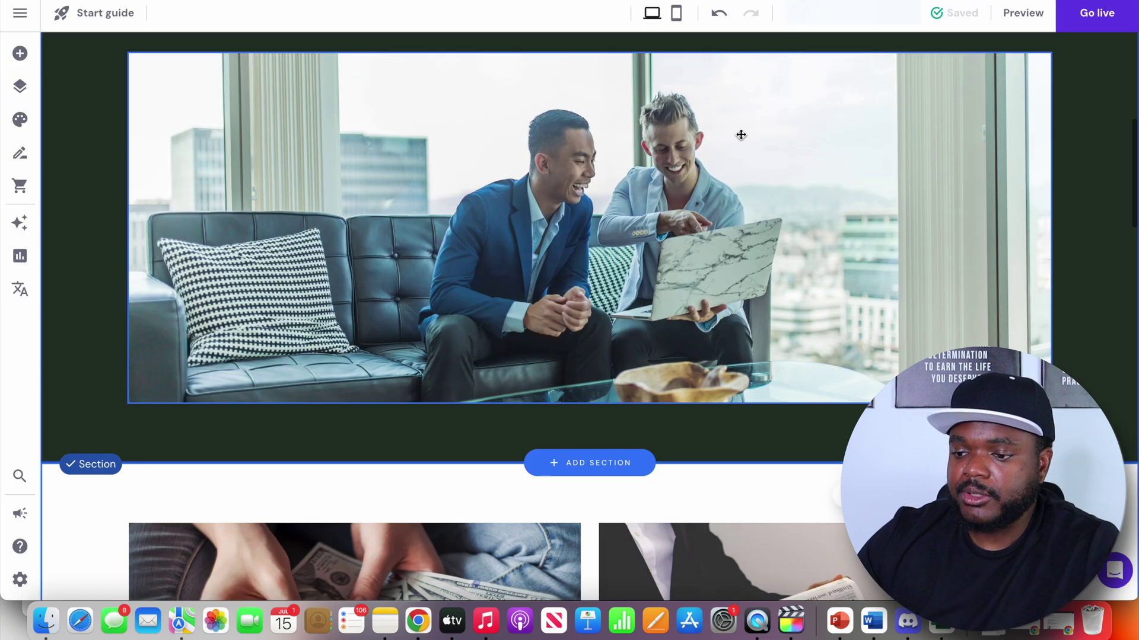
scroll(740, 136, down, 6)
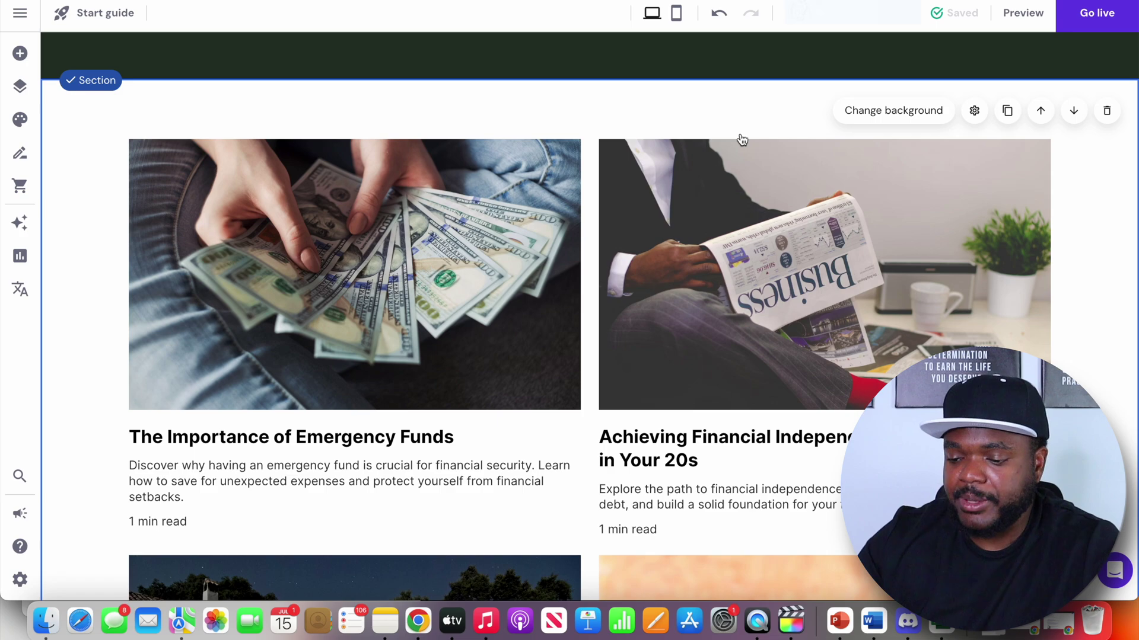